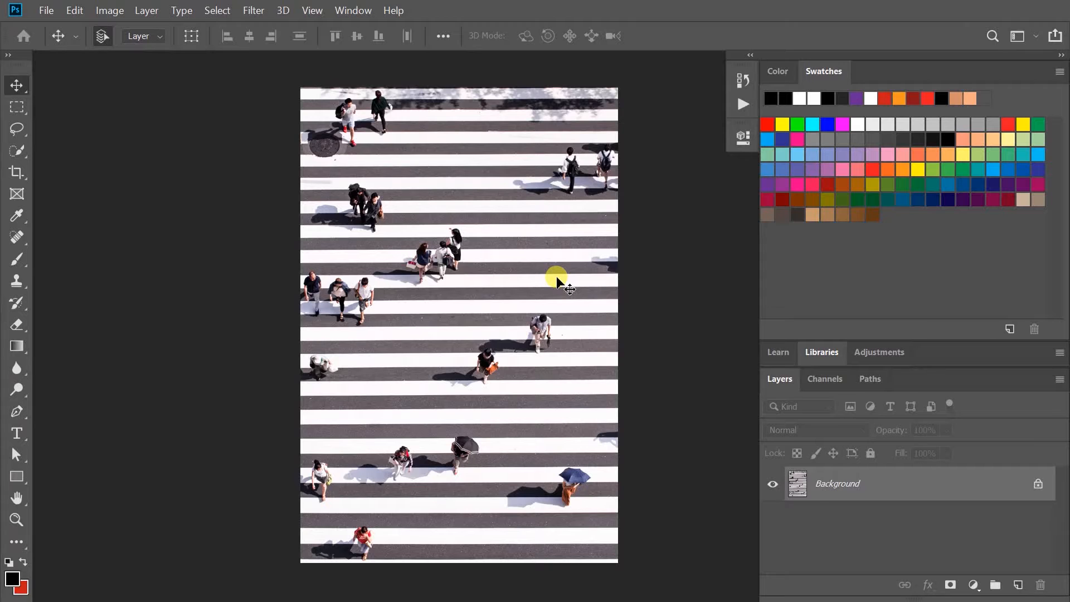
Examine the pedestrians across the crosswalk photo at closer zoom levels
left_click_drag(548, 268, 519, 264)
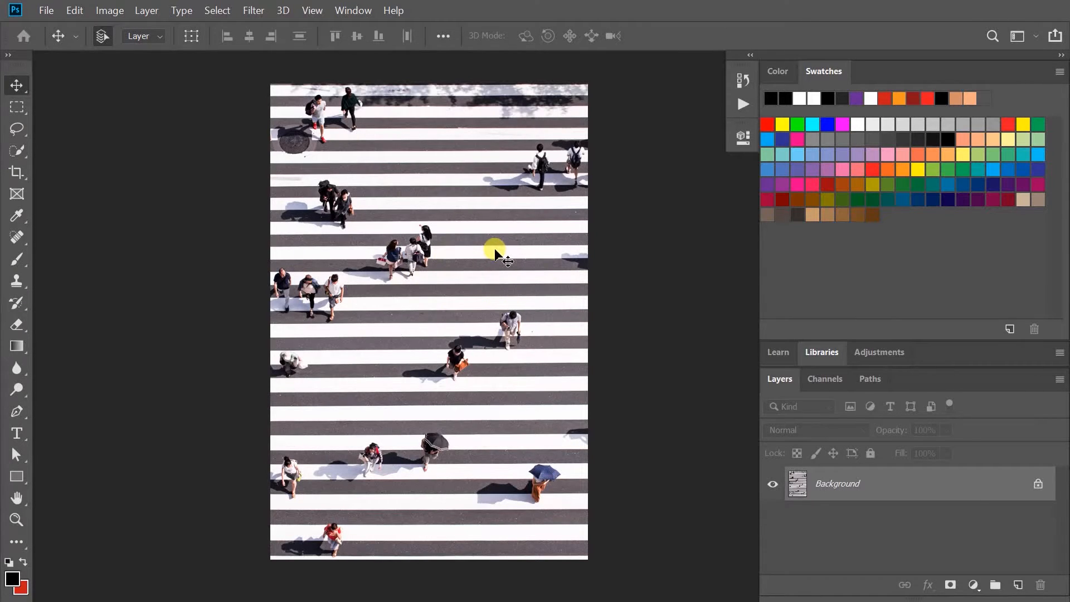
key("z")
left_click(509, 333)
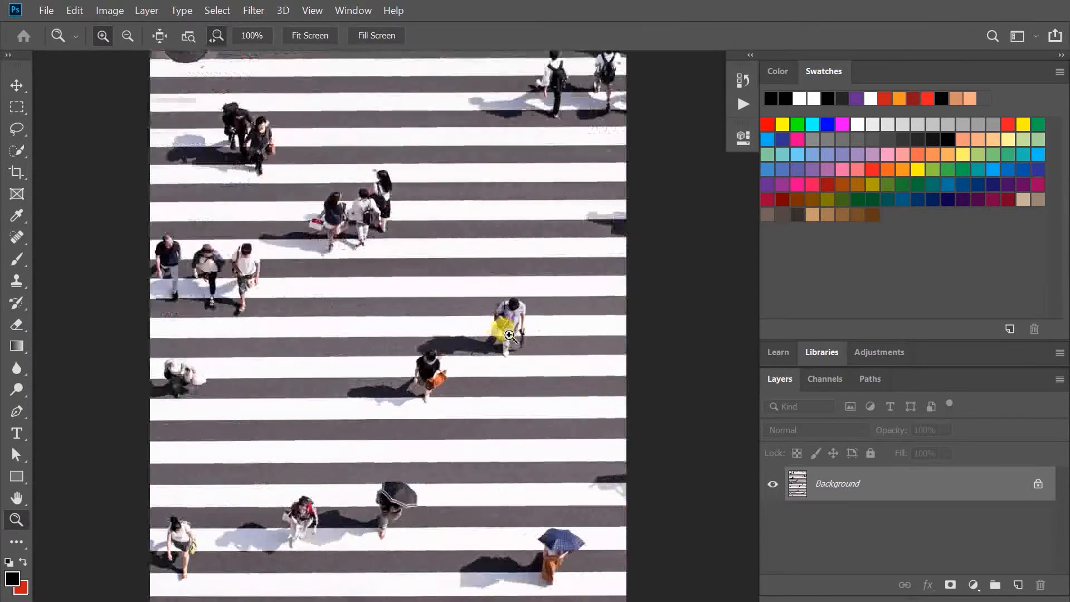
left_click(510, 284)
left_click(418, 394)
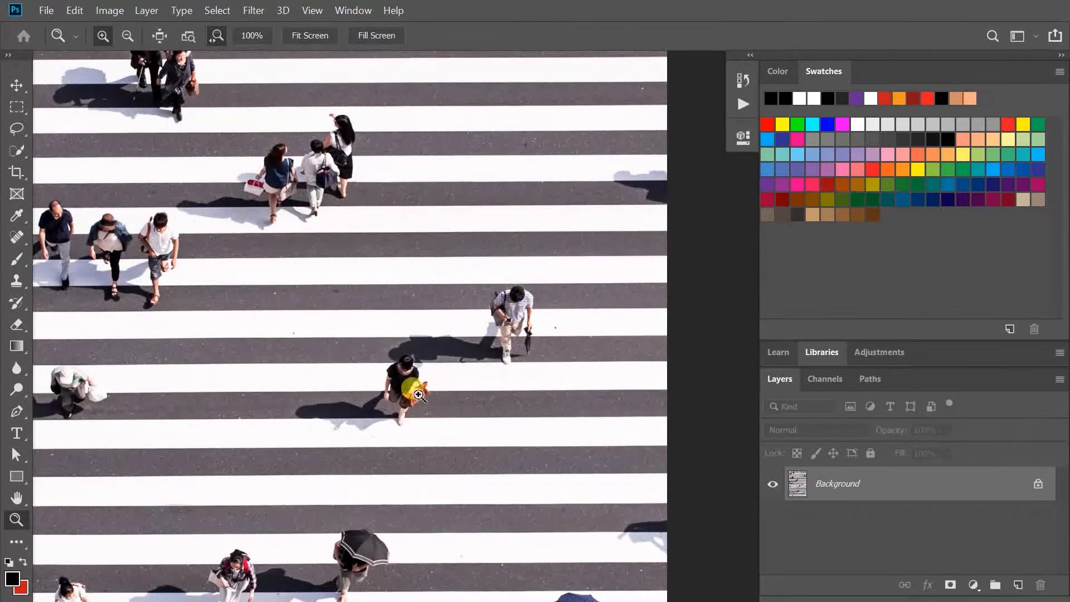
left_click(319, 338, "alt")
key("space")
left_click_drag(368, 358, 412, 325)
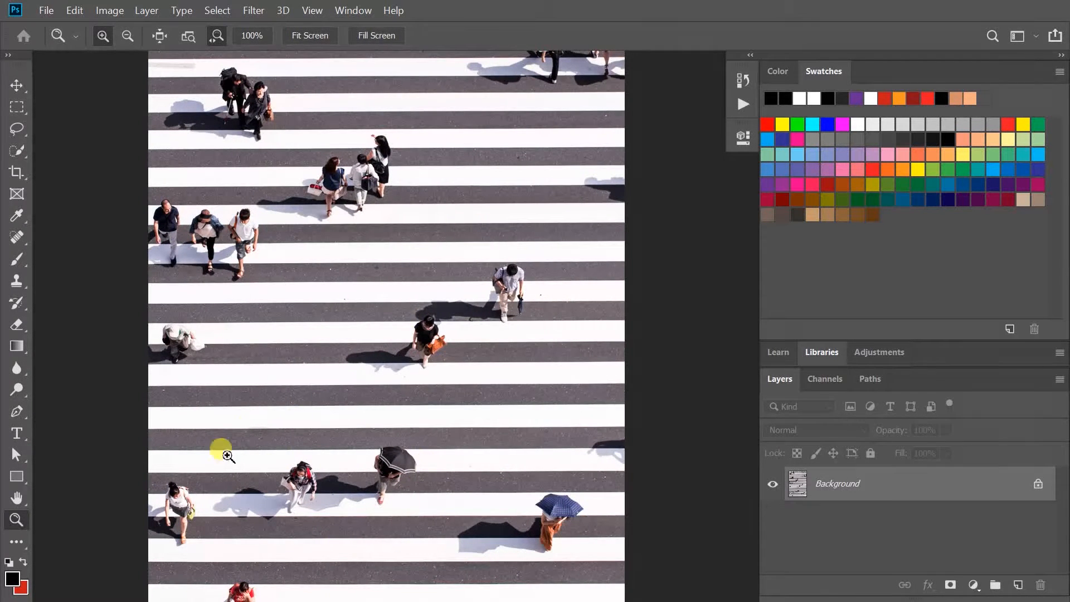
left_click_drag(432, 335, 433, 420)
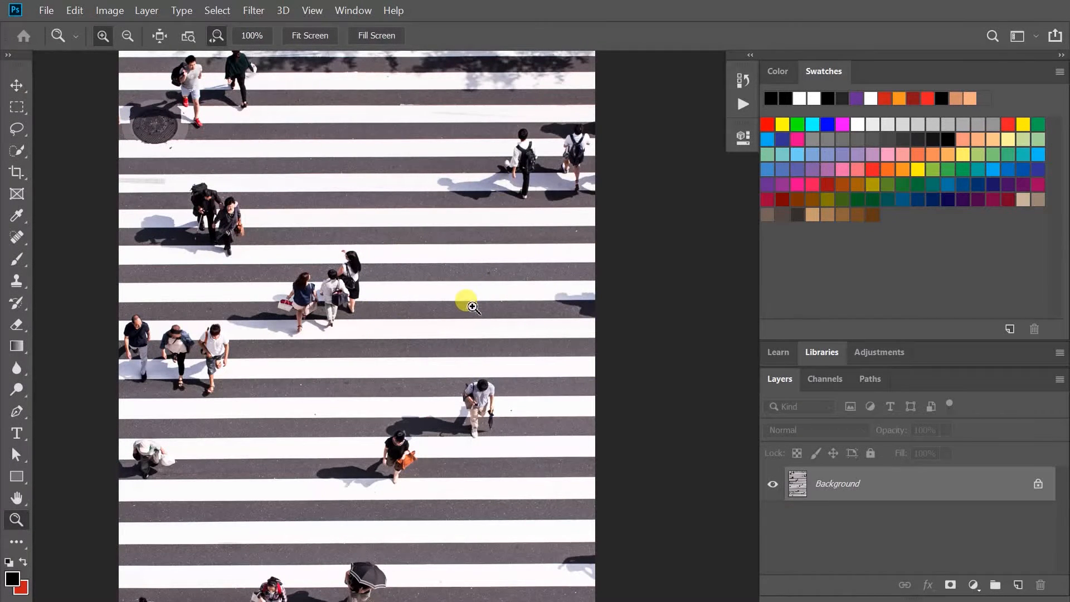
left_click(477, 396)
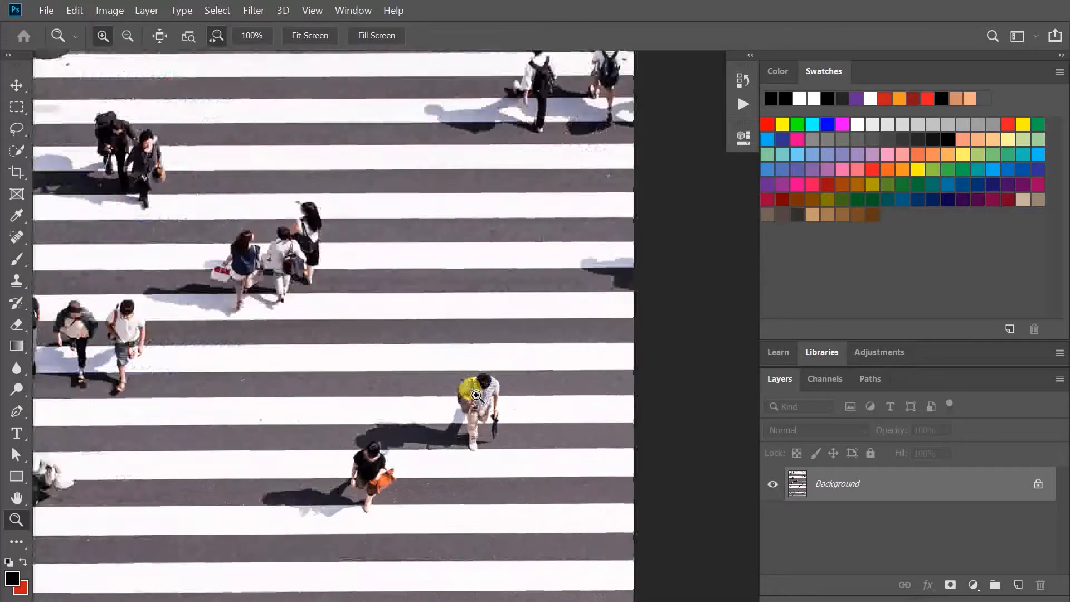
Draw a loose Lasso selection around the woman in the dark green top, including her bag and shoes
left_click_drag(234, 296, 434, 365)
left_click_drag(195, 317, 588, 484)
left_click_drag(263, 206, 419, 237)
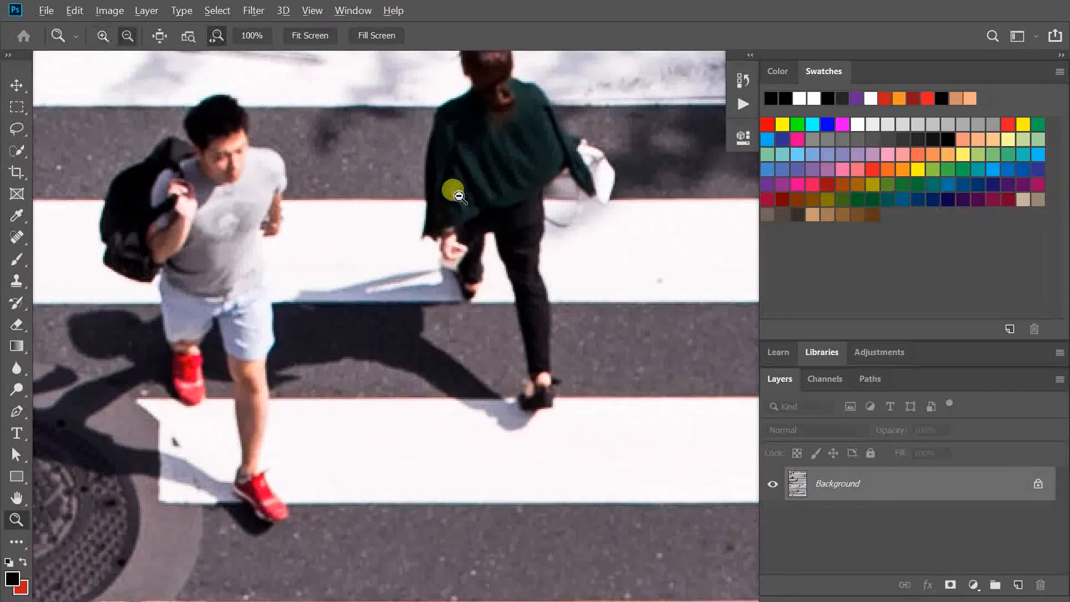
left_click(458, 198, "alt")
left_click_drag(486, 227, 469, 259)
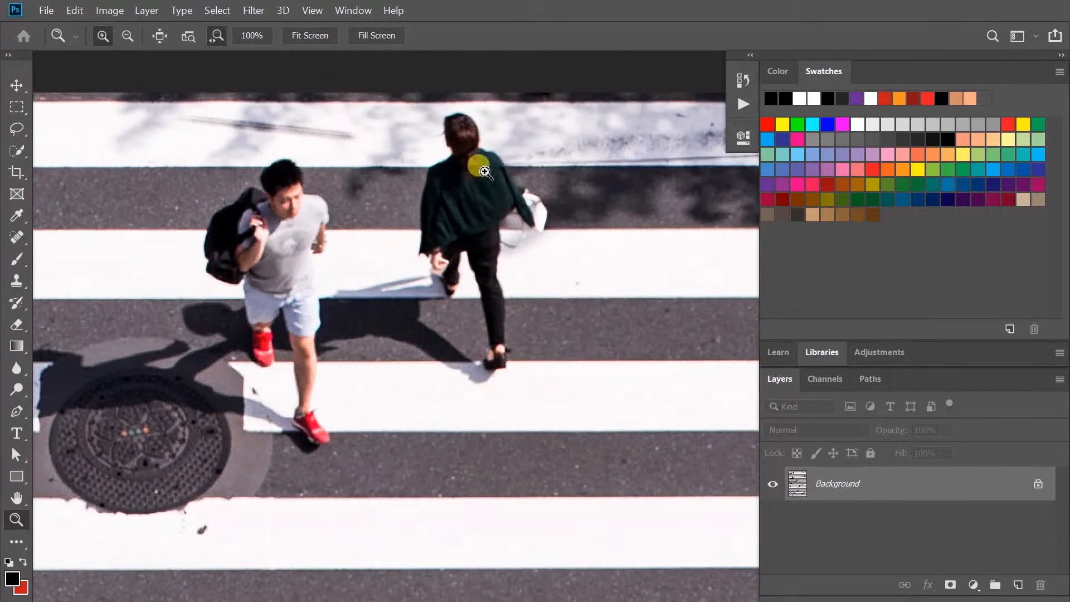
left_click_drag(511, 318, 479, 347)
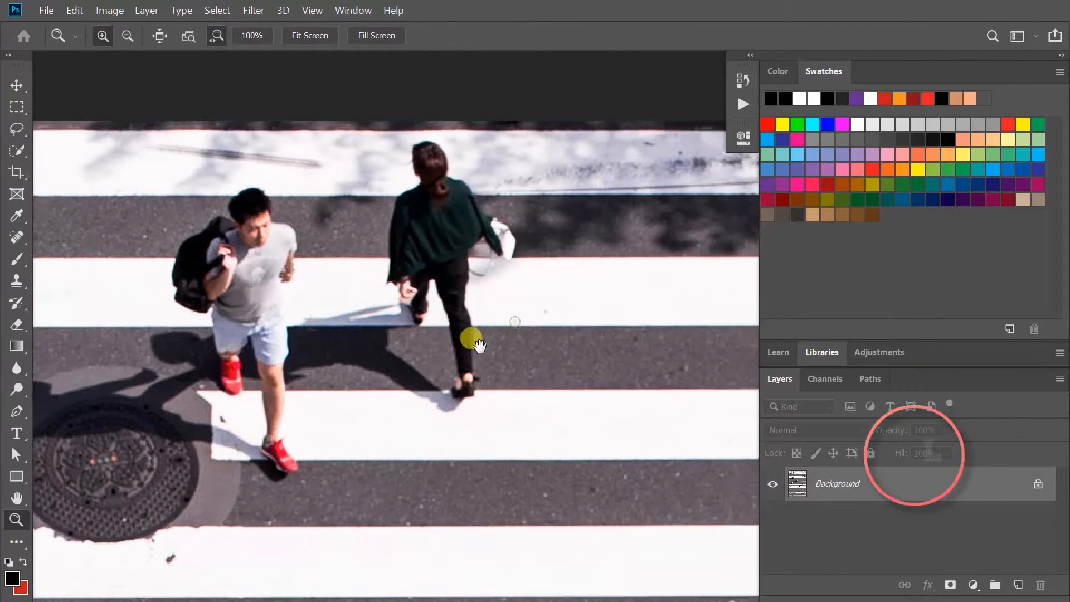
left_click(17, 128)
left_click(73, 128)
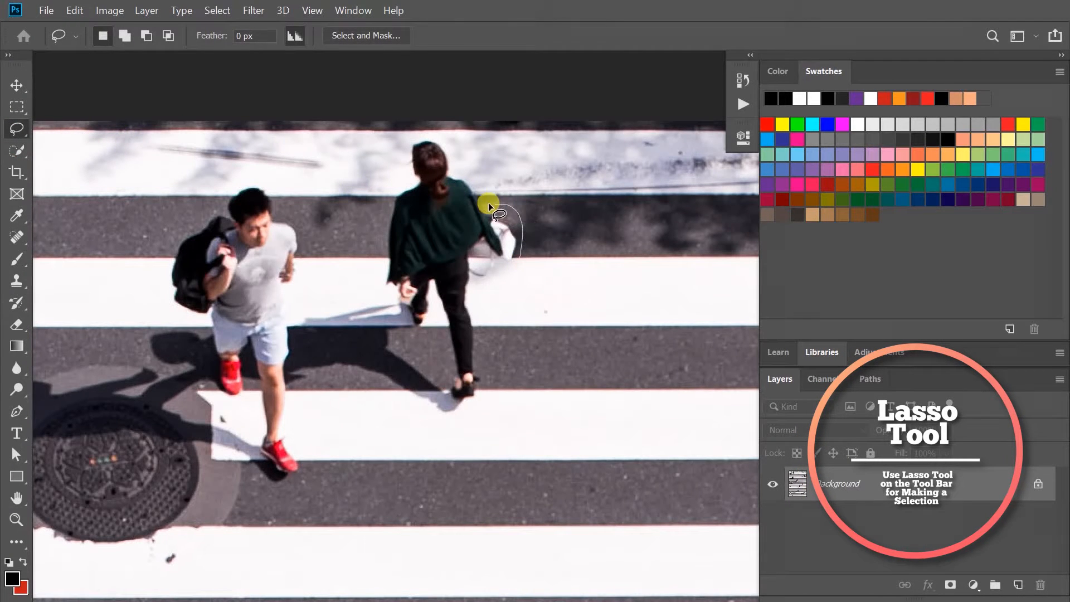
mouse_move(424, 125)
left_mouse_down()
mouse_move(403, 142)
mouse_move(369, 256)
left_mouse_up()
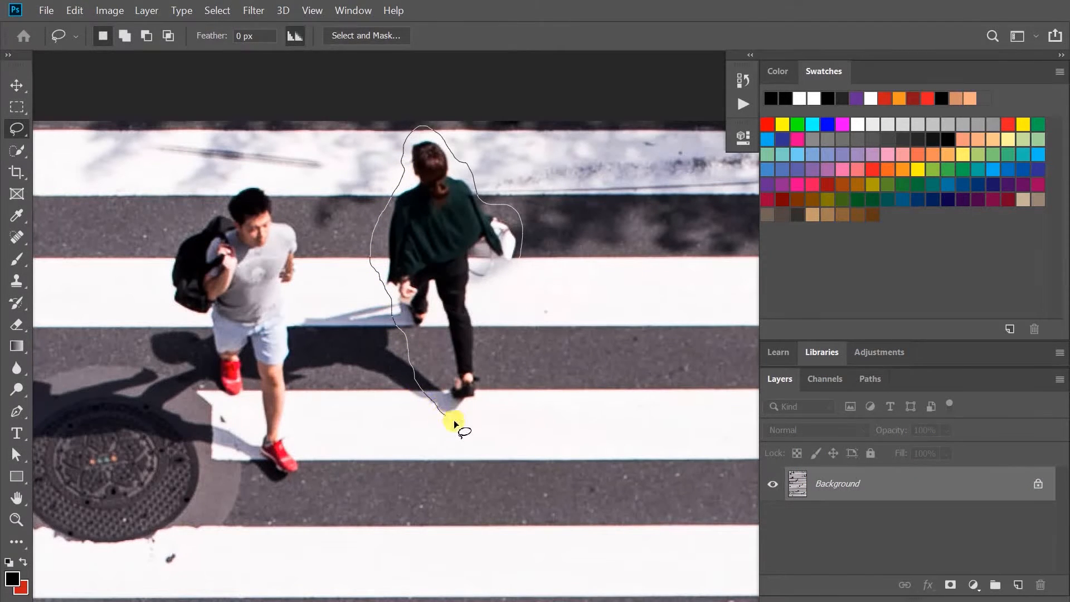
mouse_move(487, 393)
left_mouse_down()
mouse_move(488, 297)
mouse_move(521, 247)
left_mouse_up()
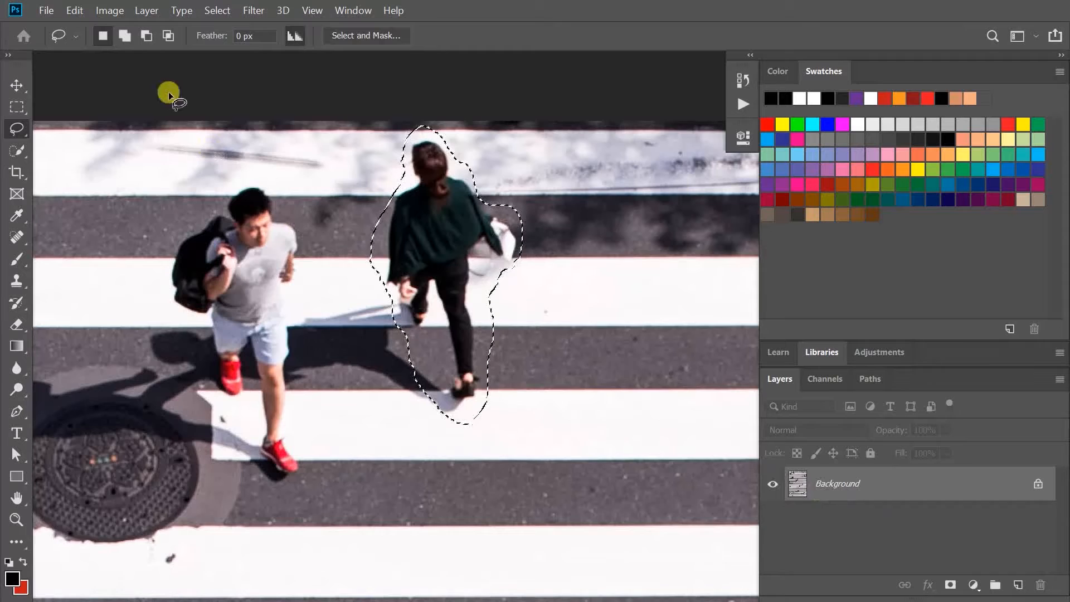
Fill the selection around the woman using Content-Aware contents and deselect the area
left_click(76, 10)
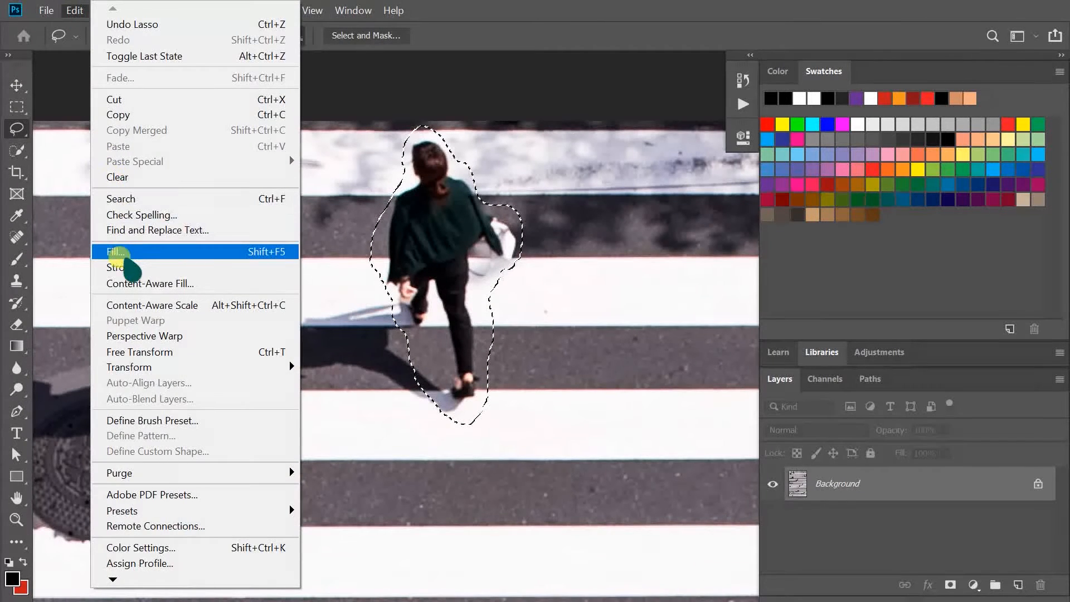
left_click(118, 252)
left_click(517, 135)
left_click(518, 135)
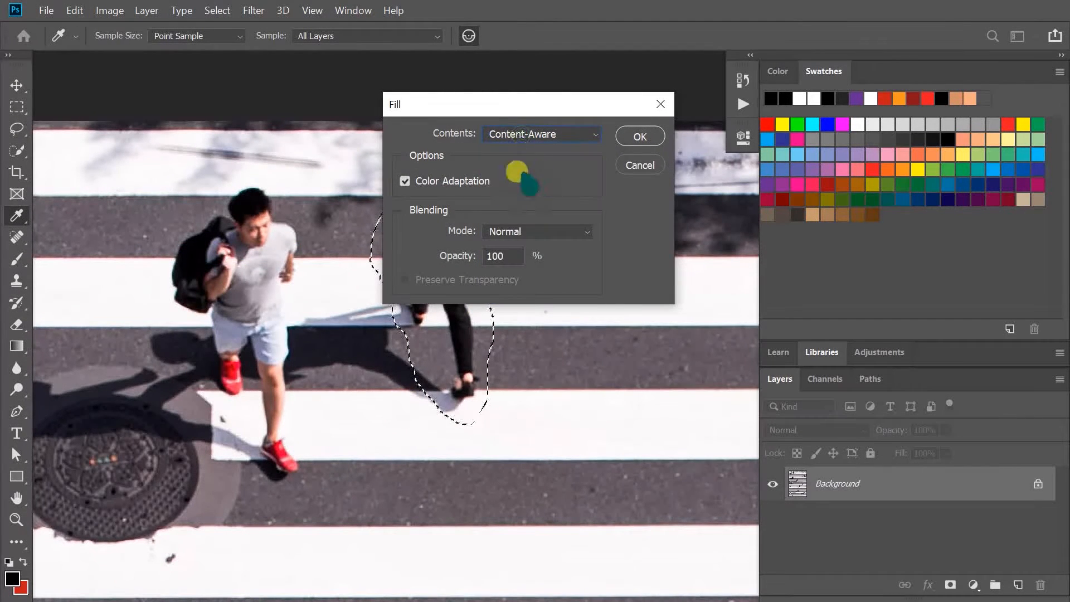
left_click(640, 135)
key("l")
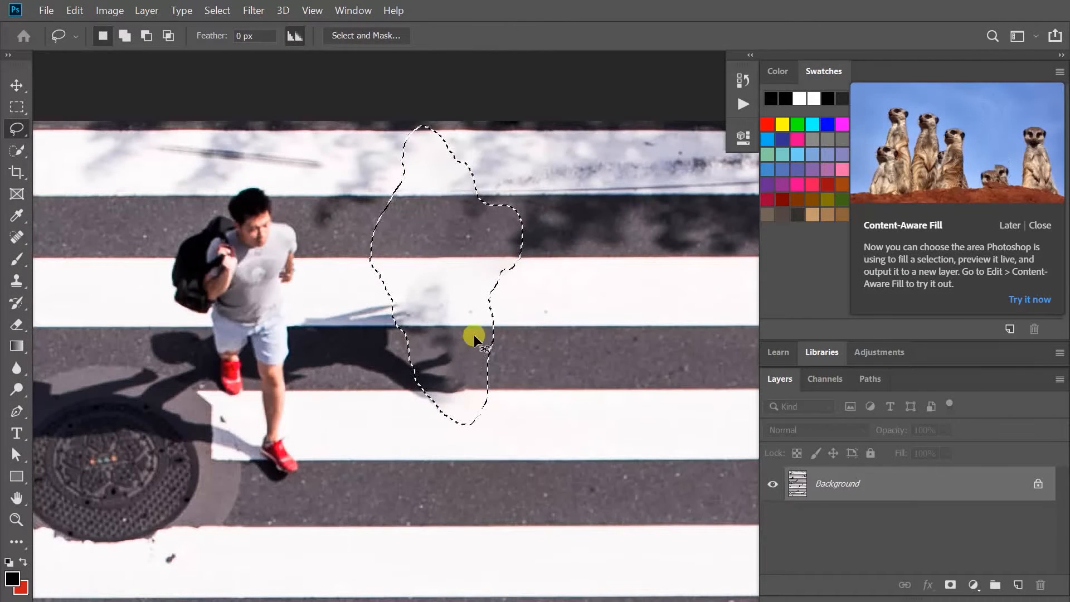
right_click(469, 301)
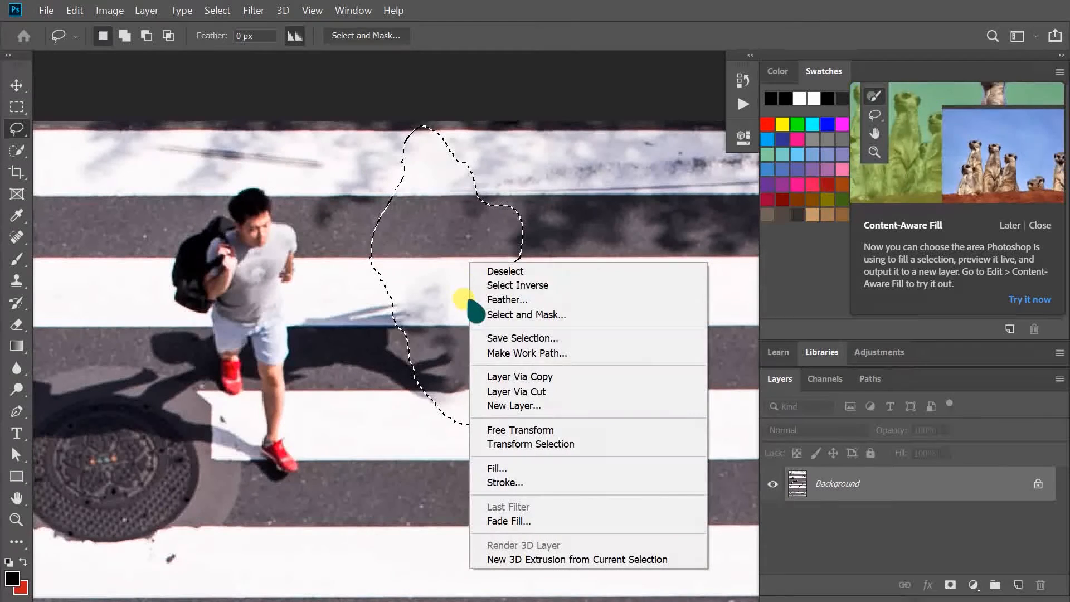
left_click(496, 272)
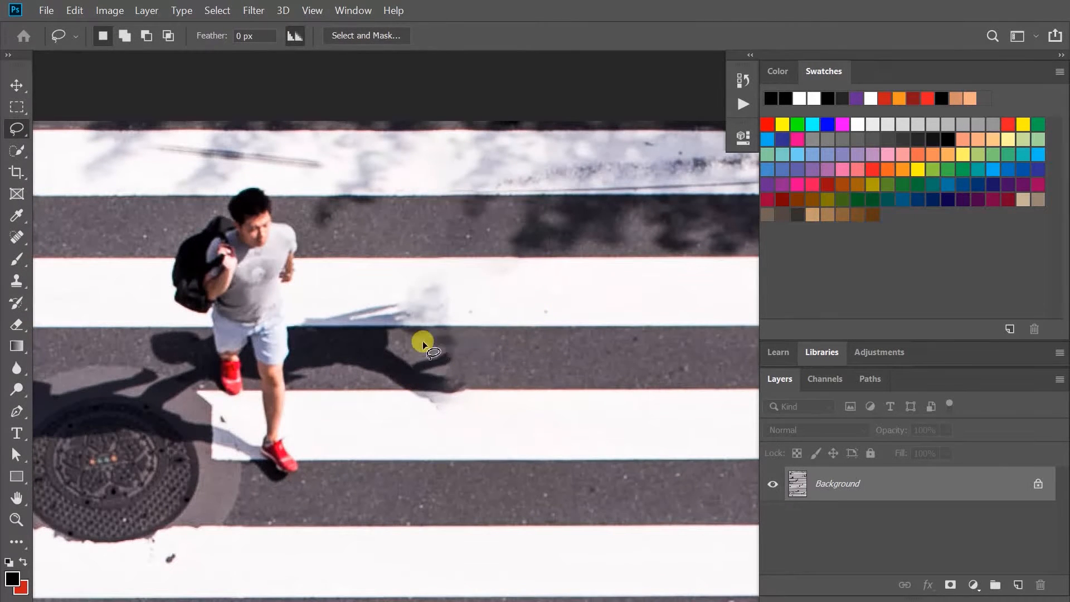
Outline a four-sided area of the white stripe around the leftover foot smudge with the Pen tool and convert the path to a selection
key("z")
left_click(446, 352)
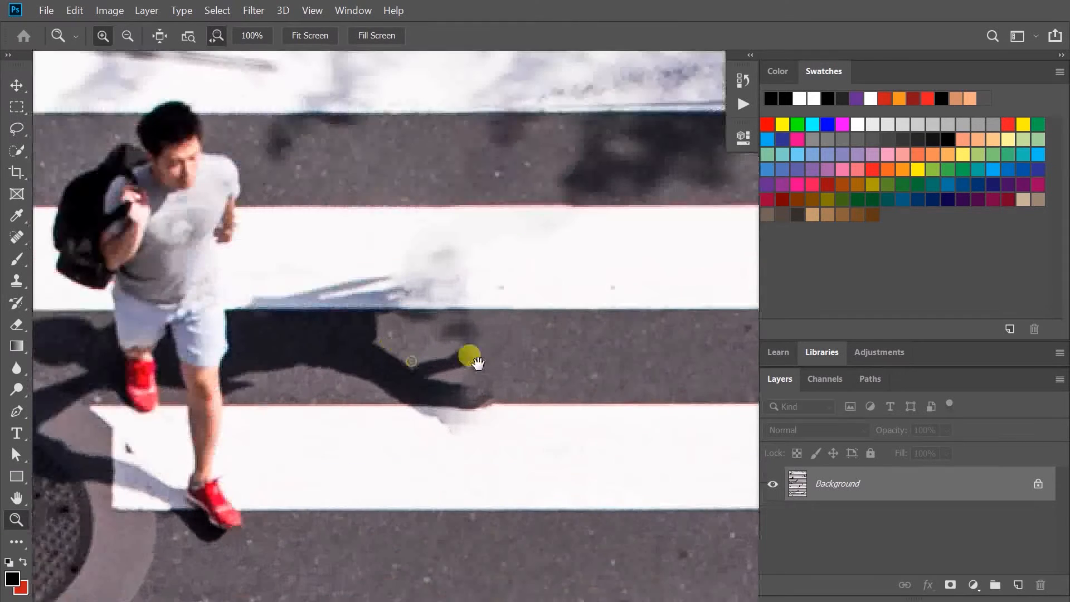
key("p")
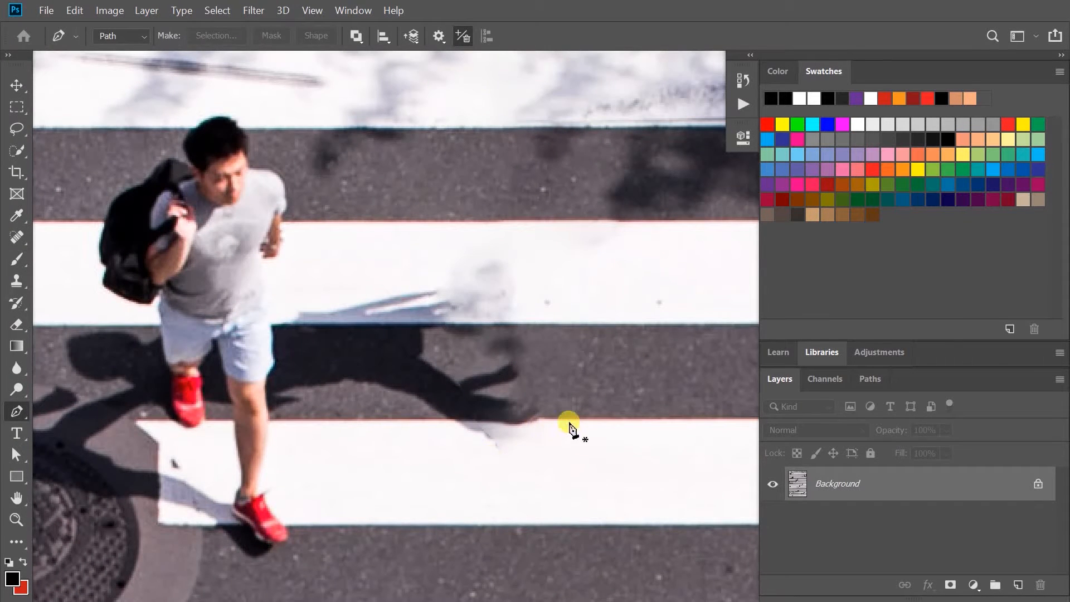
left_click(572, 421)
left_click(327, 419)
left_click(376, 507)
left_click(613, 506)
left_click(571, 419)
left_click_drag(609, 437, 524, 420)
right_click(456, 432)
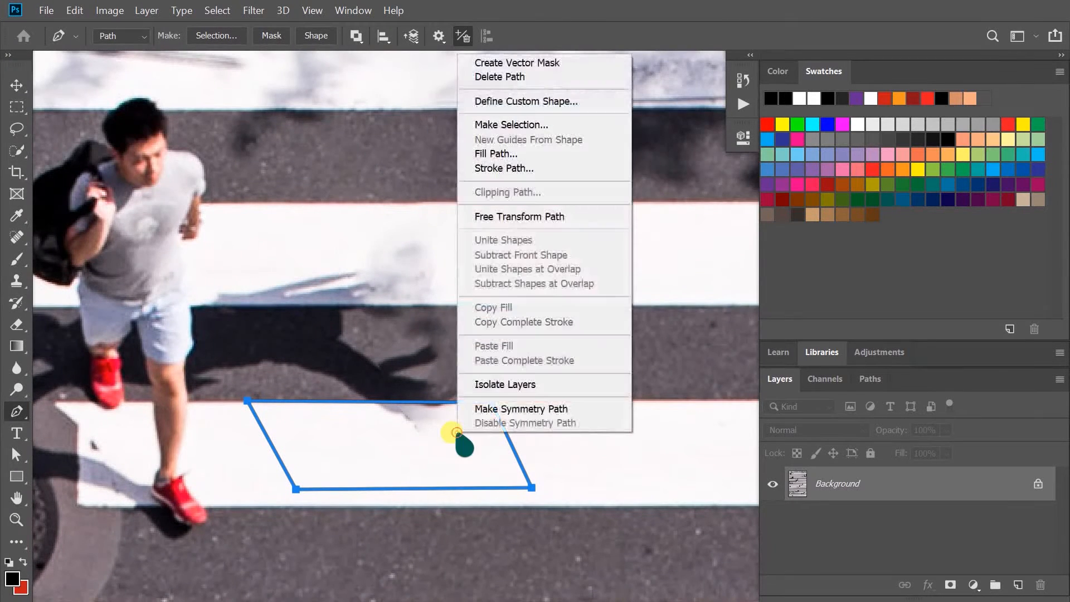
left_click(510, 125)
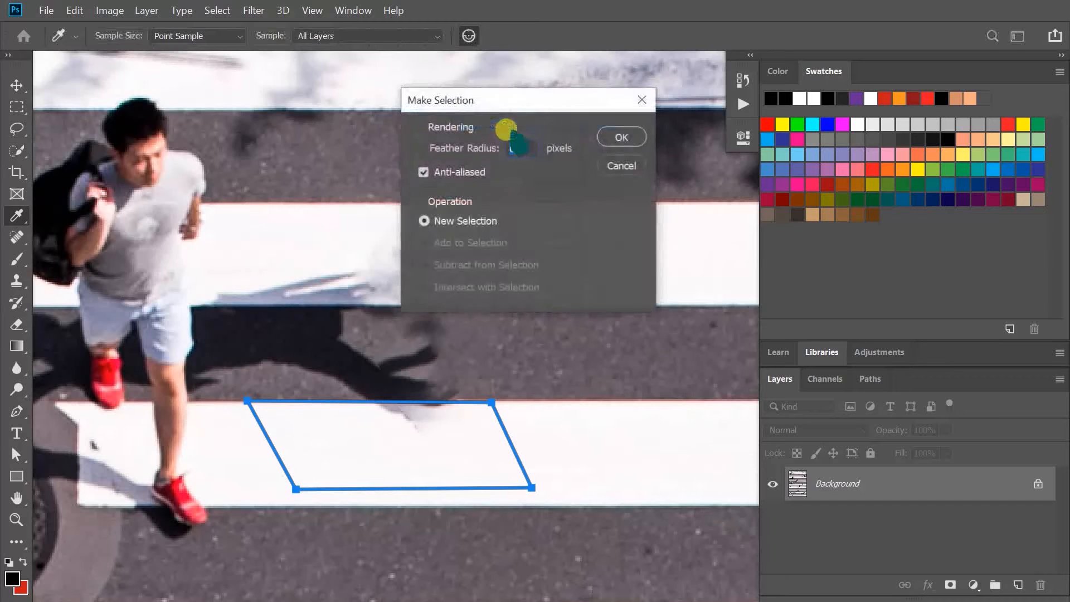
left_click(623, 136)
Clone clean white paint over the smudge inside the selection with a size 40 Clone Stamp brush and deselect the area
left_click_drag(616, 377, 527, 382)
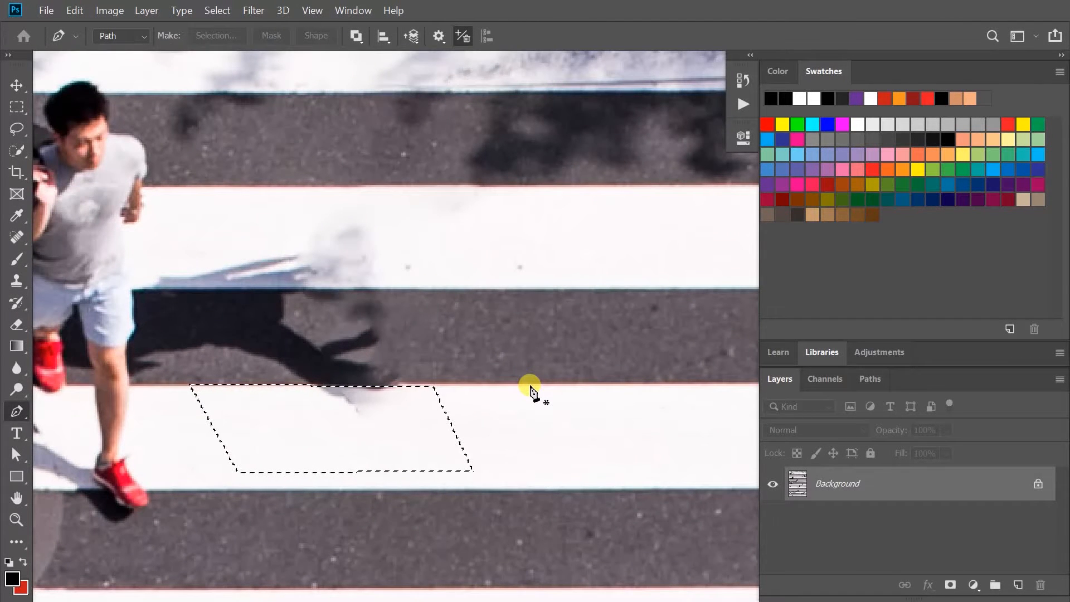
left_click(15, 282)
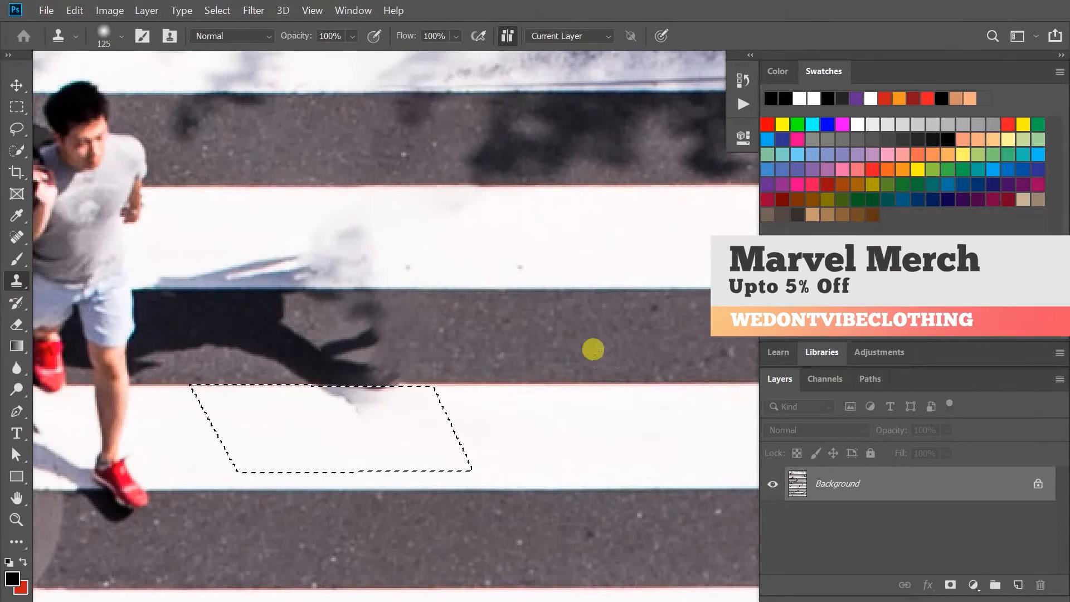
key("bracketleft")
key("bracketleft")
key("bracketleft")
key("bracketleft")
key("bracketleft")
key("bracketleft")
key("bracketleft")
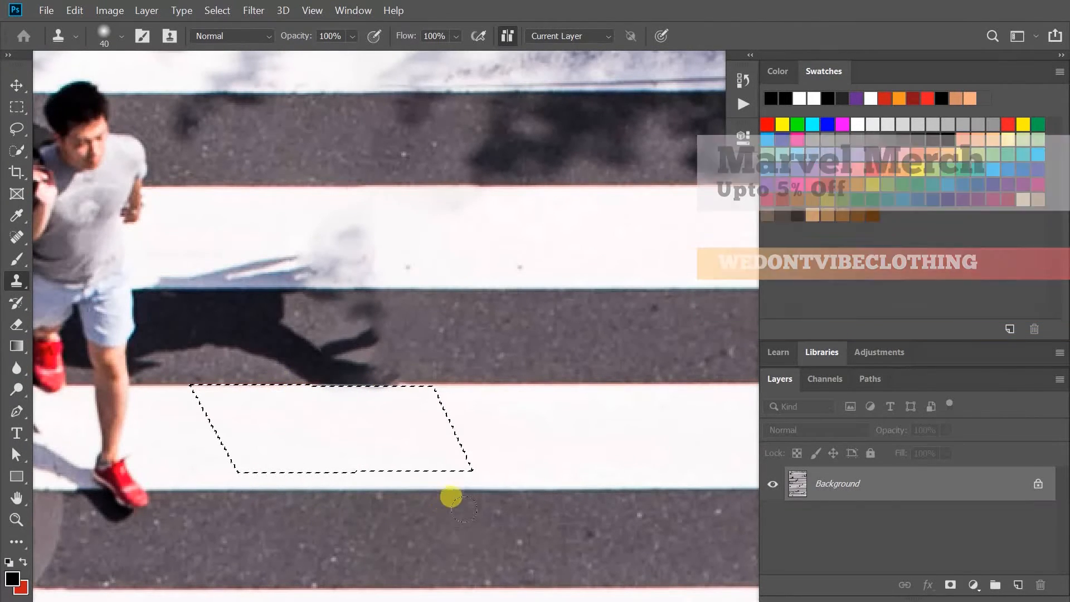
key("ctrl+d")
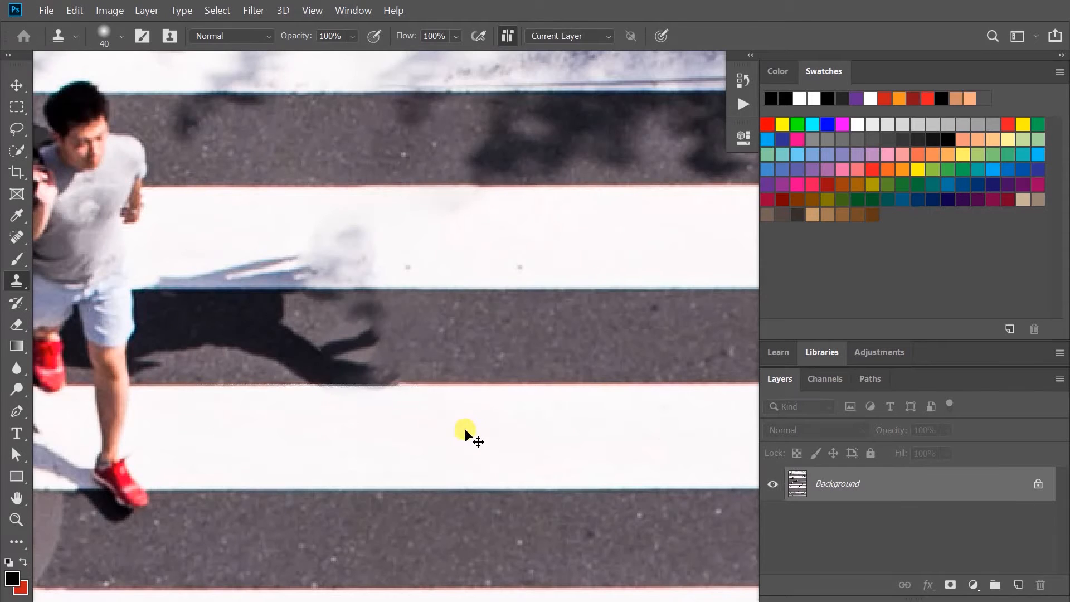
Trace the shadowed asphalt beside the man's leg, between the two white stripes, with the Pen tool and convert the path to a selection
left_click_drag(434, 408, 502, 470)
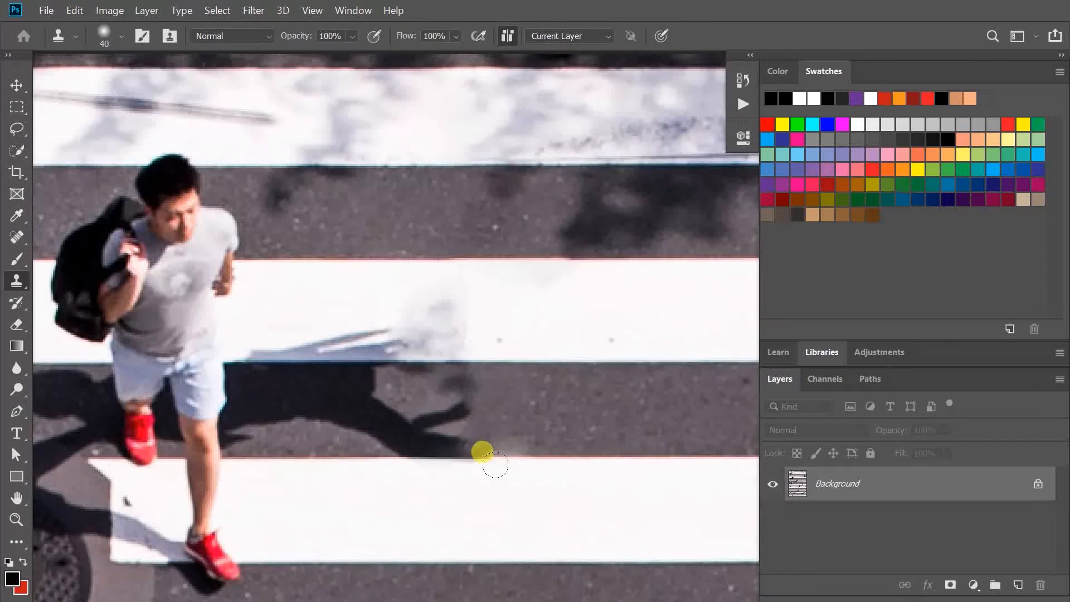
key("p")
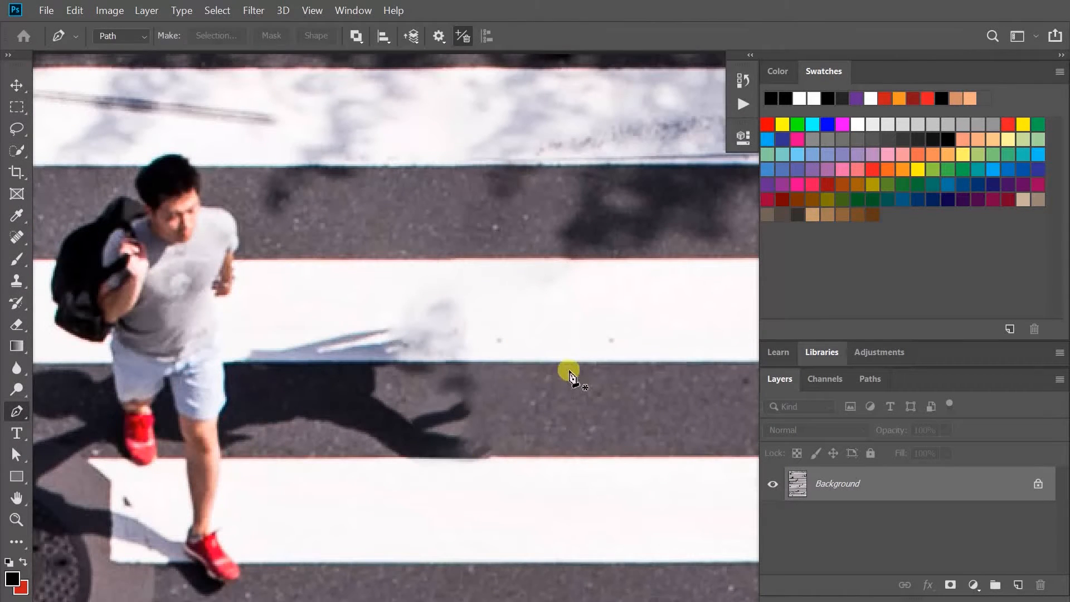
left_click(566, 364)
left_click(548, 458)
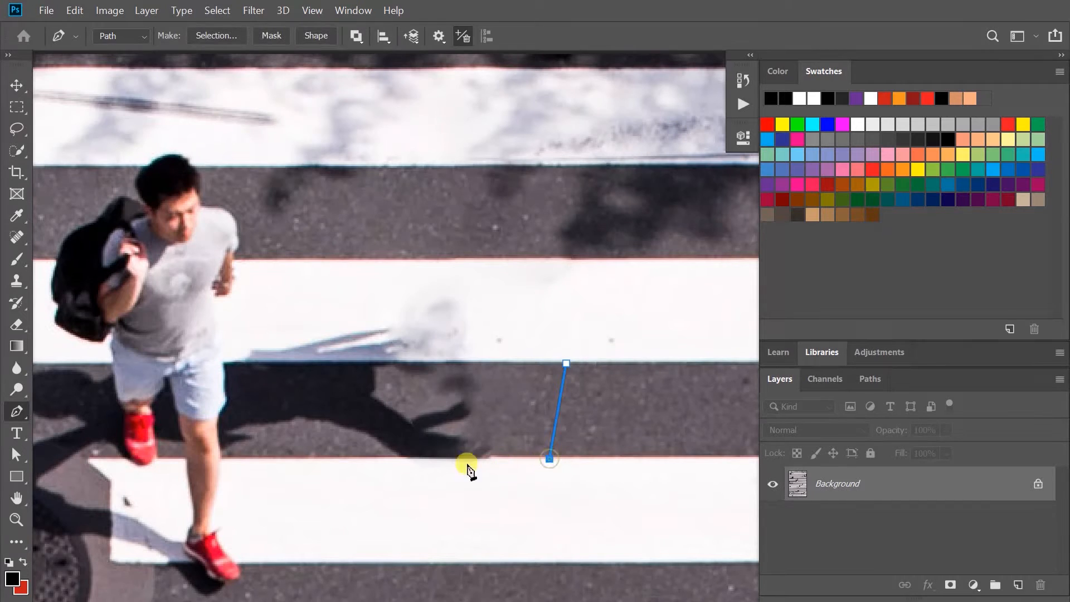
left_click(220, 458)
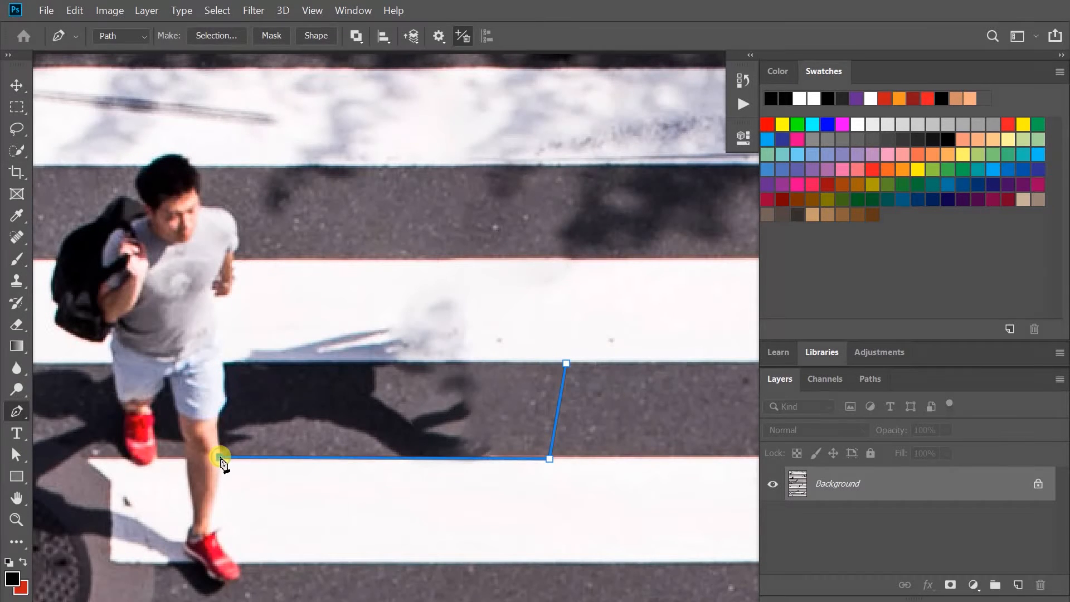
left_click(225, 401)
left_click(567, 363)
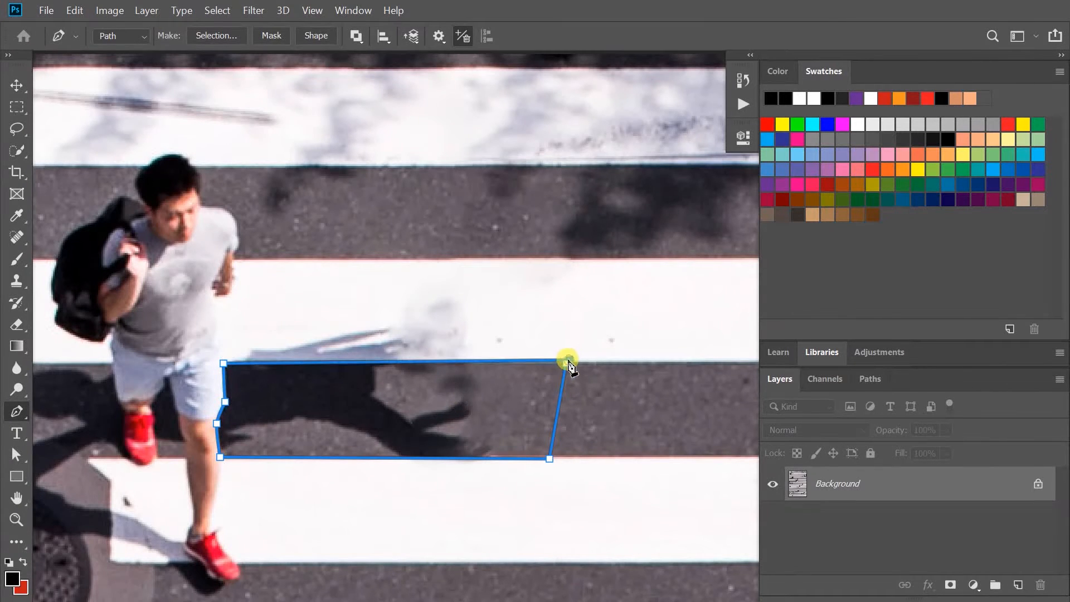
left_click_drag(567, 362, 565, 364)
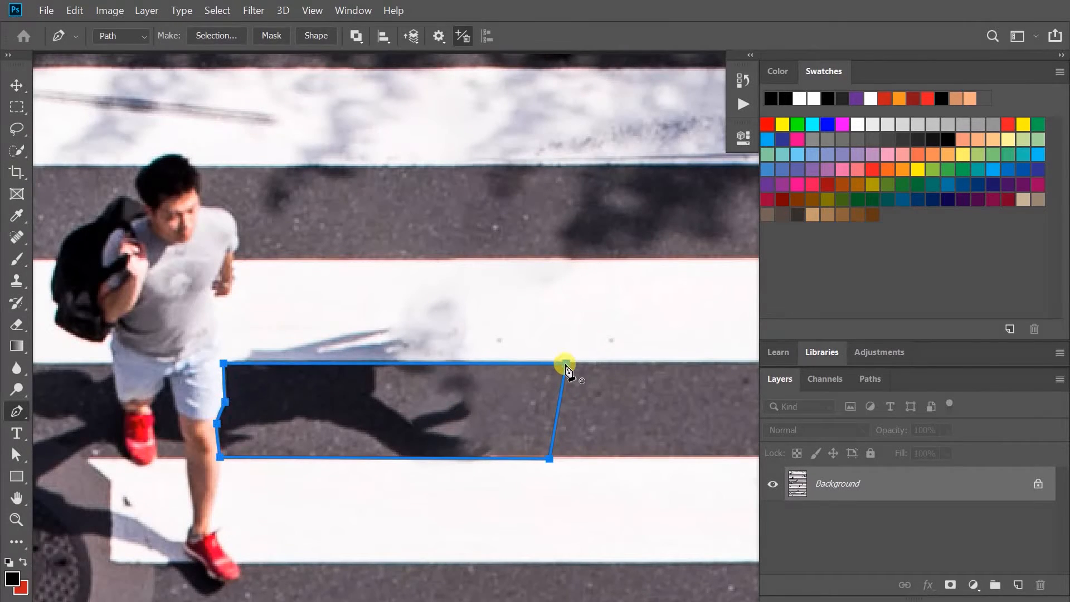
left_click_drag(490, 384, 420, 376)
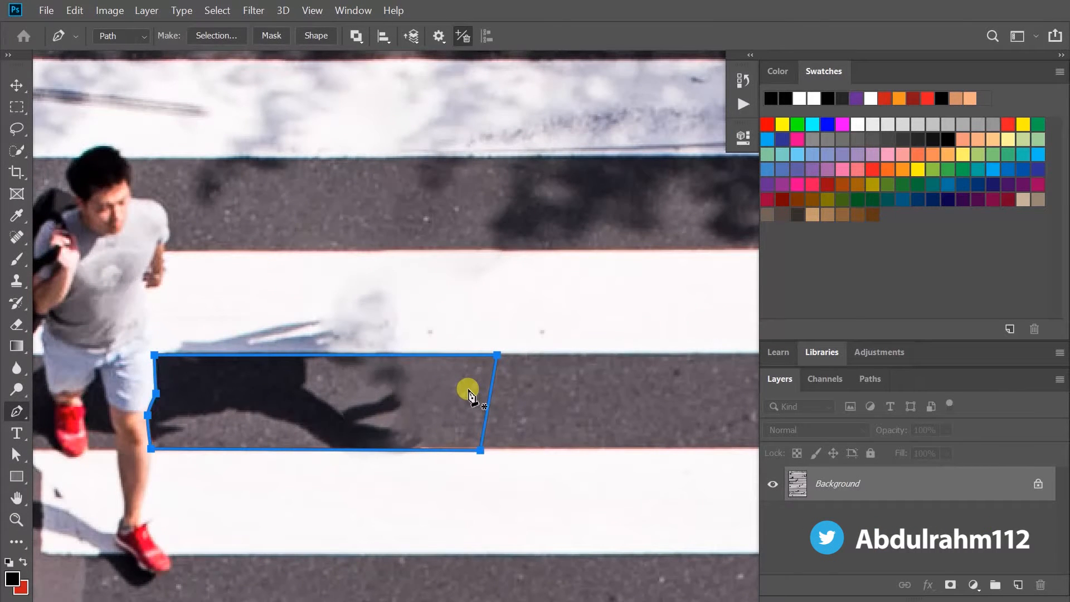
key("ctrl+Return")
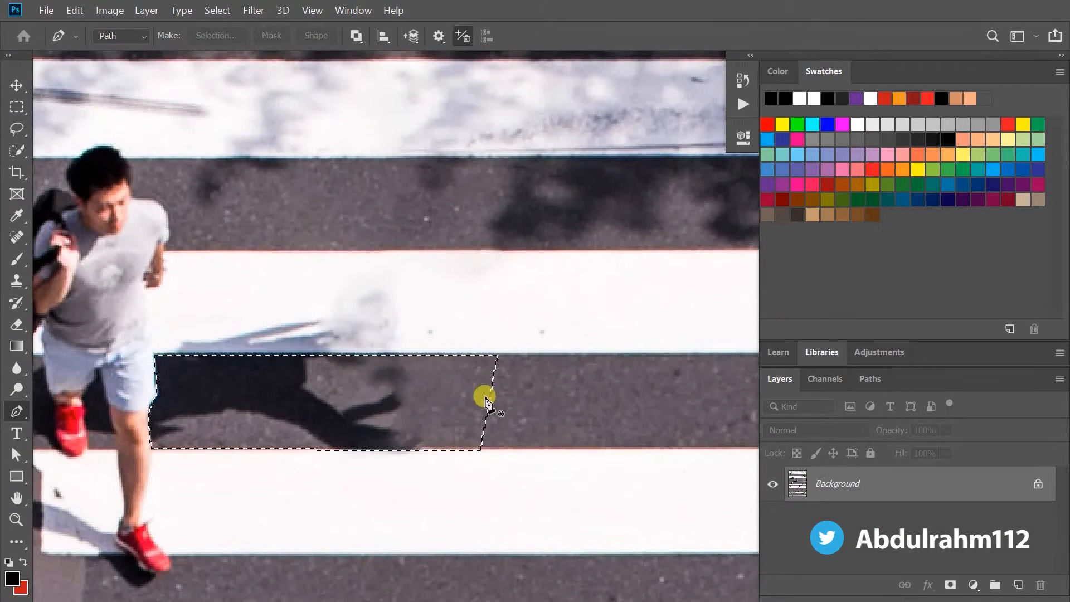
Try to clone clean asphalt over the shadow inside the selection with a size 40 Clone Stamp brush
left_click_drag(514, 383, 471, 382)
key("s")
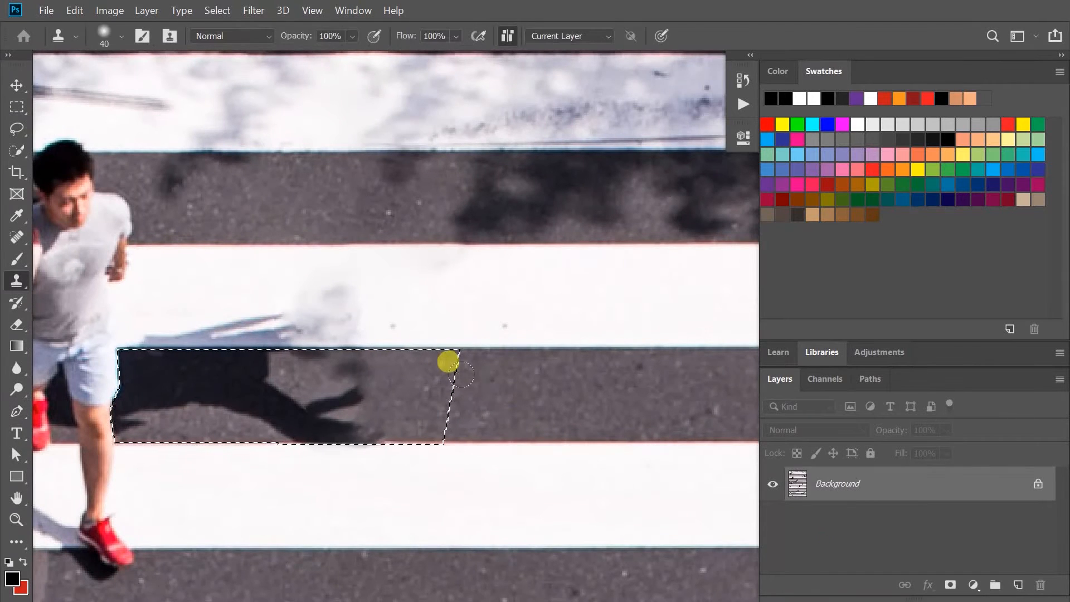
left_click(639, 384, "alt")
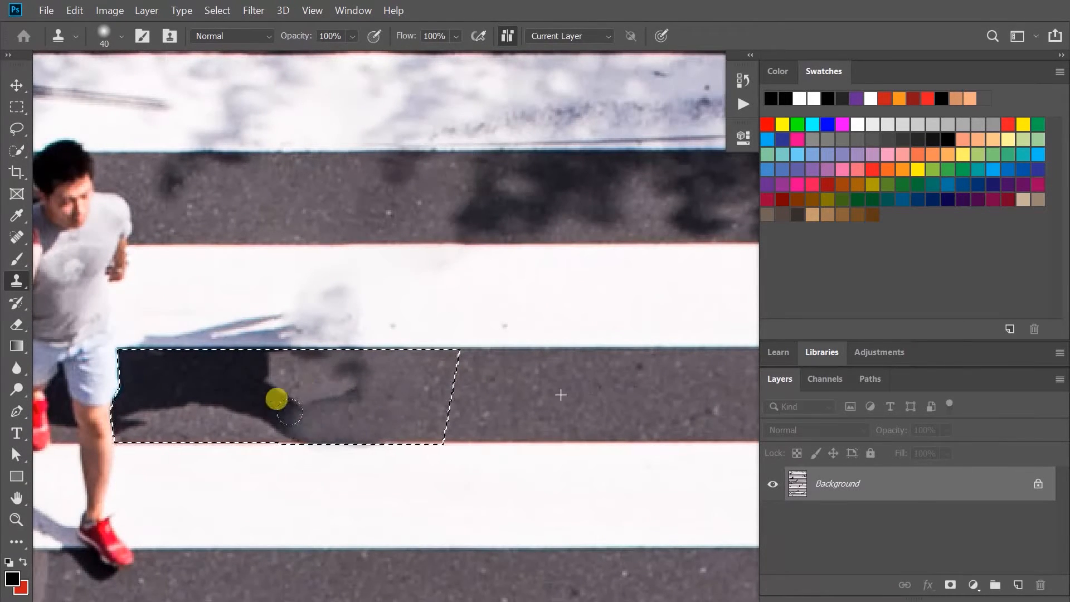
mouse_move(305, 380)
left_mouse_down()
mouse_move(328, 412)
mouse_move(490, 425)
mouse_move(577, 371)
left_mouse_up()
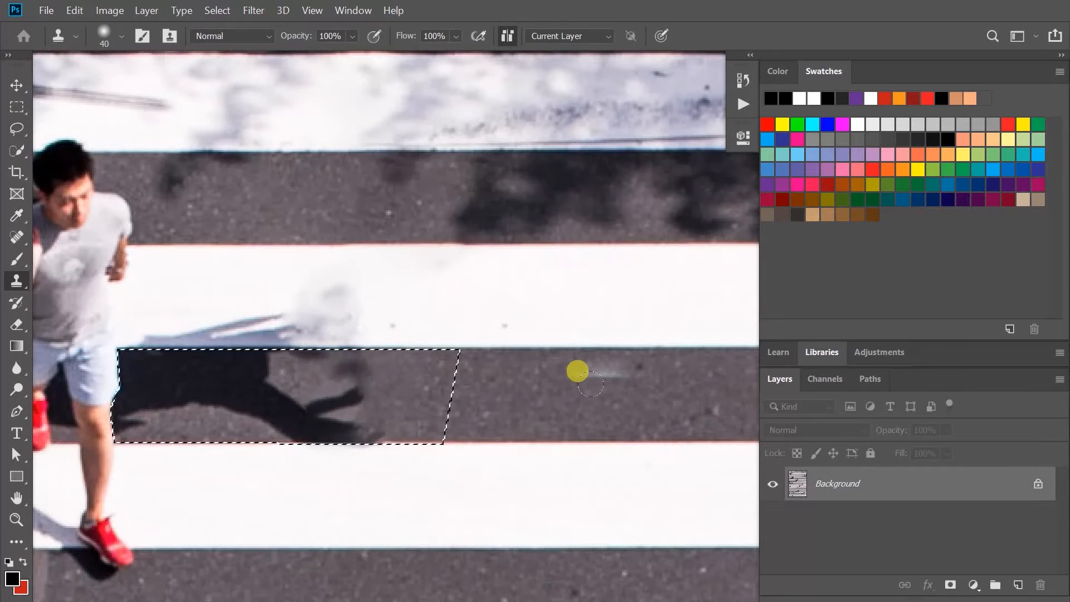
Reduce the Clone Stamp brush to size 30 and clone clean asphalt over most of the shadow inside the selection
key("[")
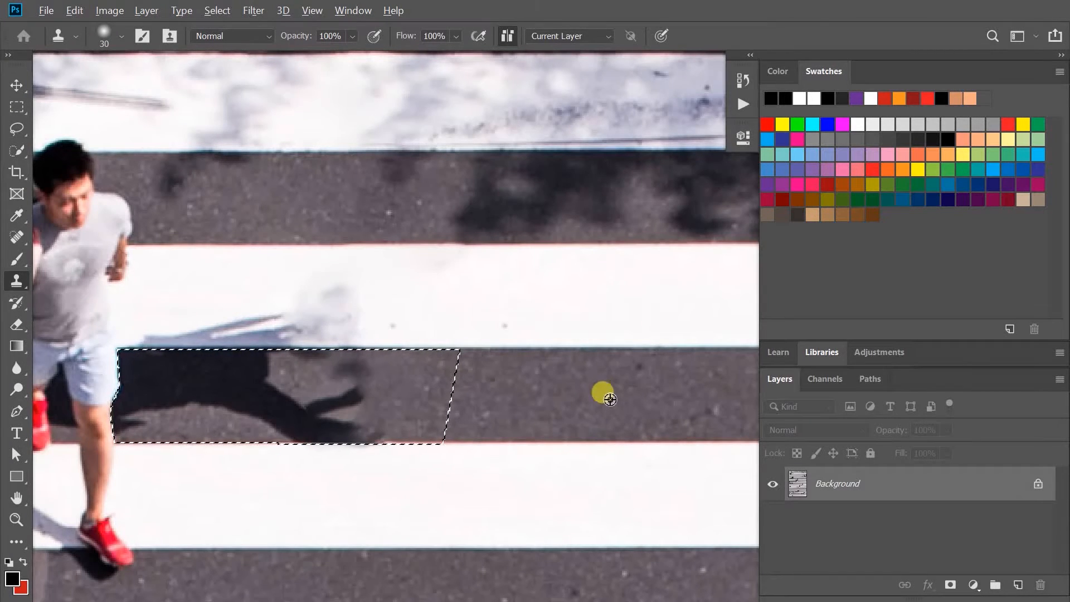
left_click(622, 396, "alt")
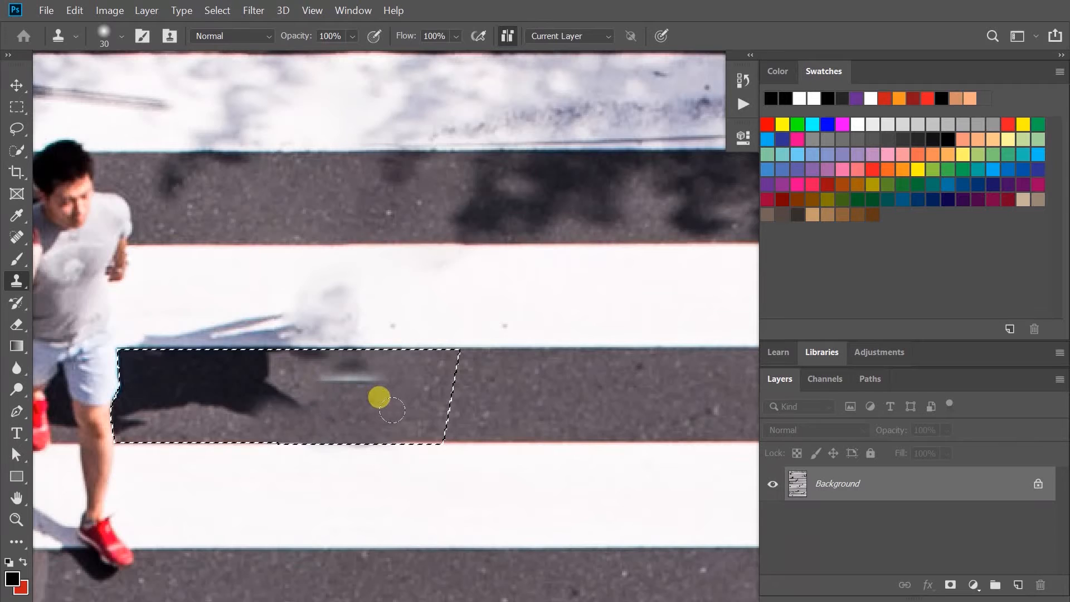
mouse_move(495, 419)
left_mouse_down()
mouse_move(436, 415)
mouse_move(436, 399)
mouse_move(448, 408)
left_mouse_up()
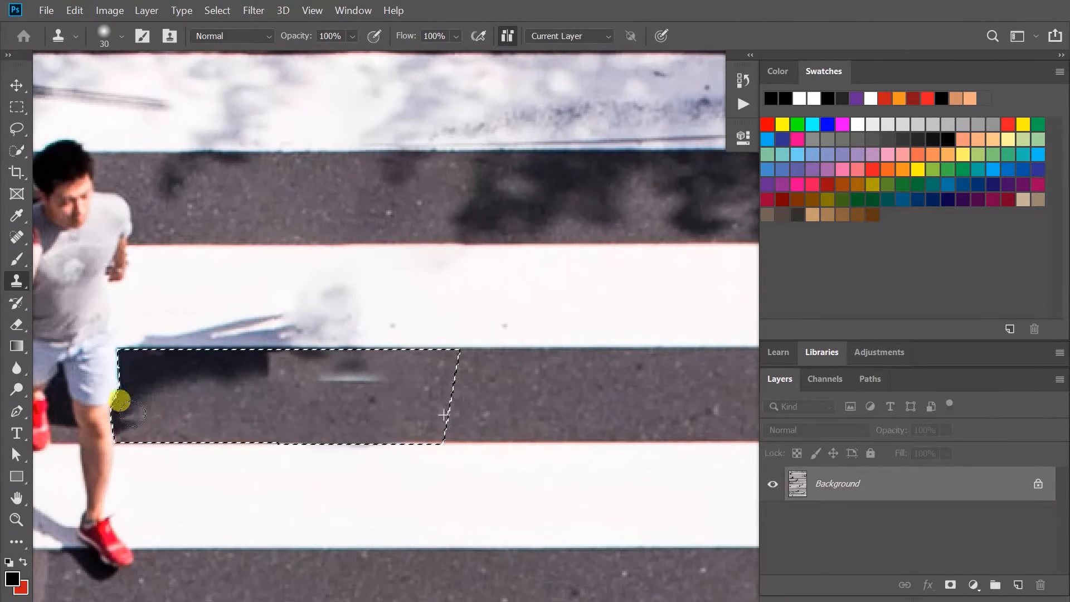
left_click_drag(125, 385, 136, 379)
left_click(511, 402, "alt")
left_click_drag(348, 379, 307, 372)
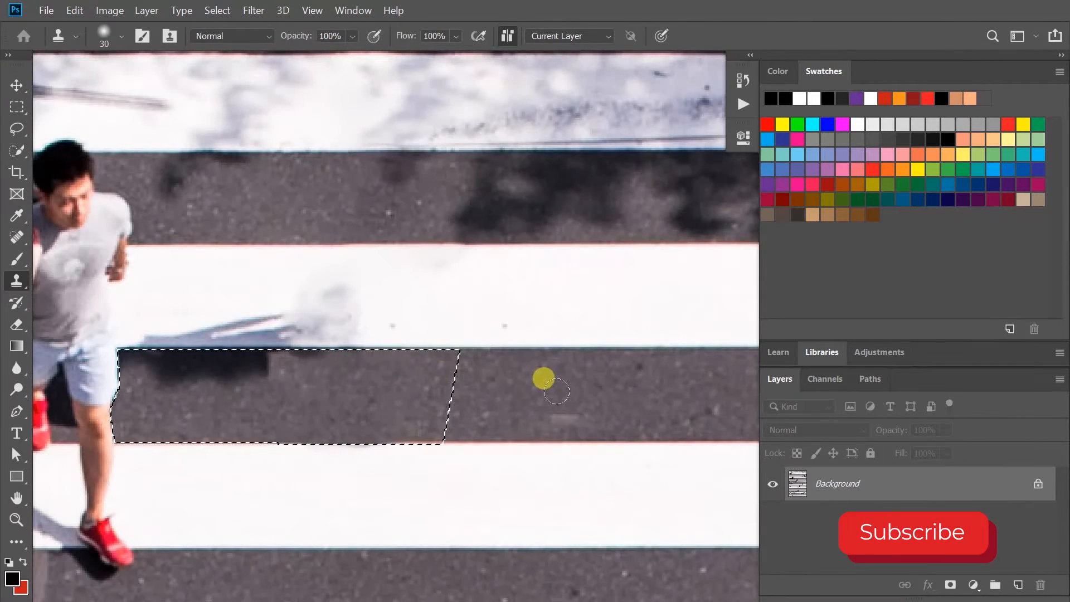
Clone asphalt over the remaining dark patch along the selection's upper edge, undo the stray white strokes, and deselect the area
left_click(549, 421, "alt")
mouse_move(261, 363)
left_mouse_down()
mouse_move(210, 373)
mouse_move(272, 386)
left_mouse_up()
left_click(576, 379, "alt")
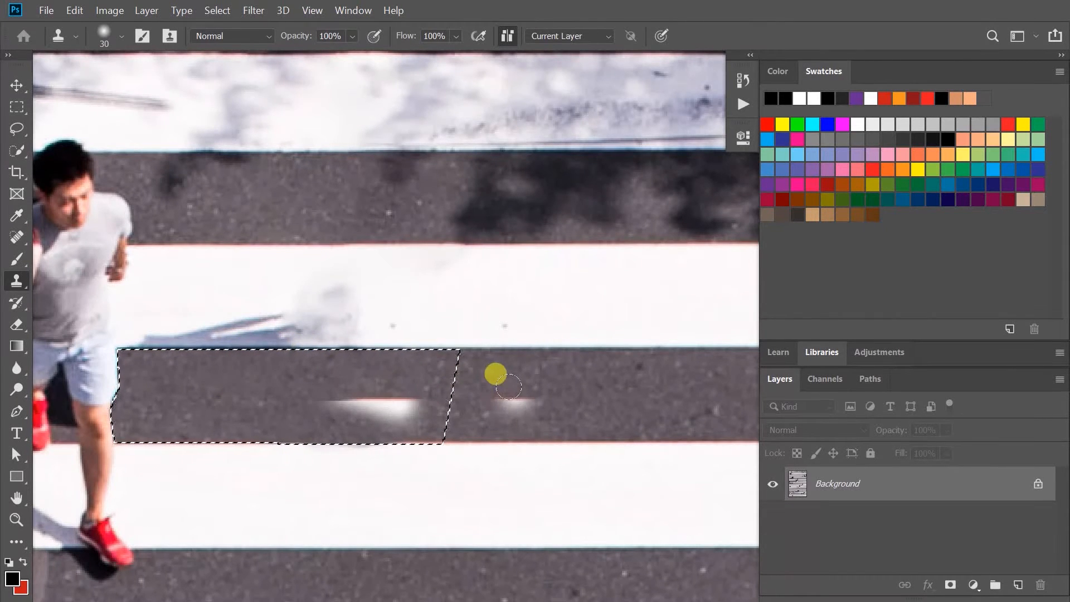
key("ctrl+z")
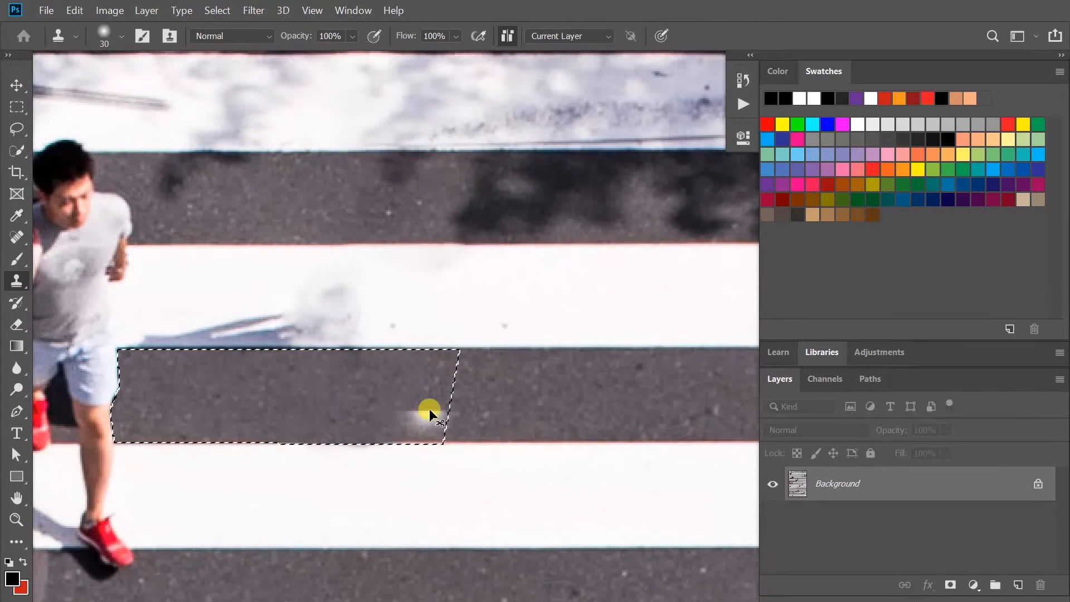
key("ctrl+d")
Examine the whole crosswalk photo to check how the retouched area blends with its surroundings
key("z")
left_click(447, 390, "alt")
left_click(447, 390, "alt")
left_click(447, 390, "alt")
left_click(447, 391, "alt")
left_click(447, 390, "alt")
left_click_drag(553, 472, 508, 304)
left_click(505, 353, "alt")
left_click(505, 353)
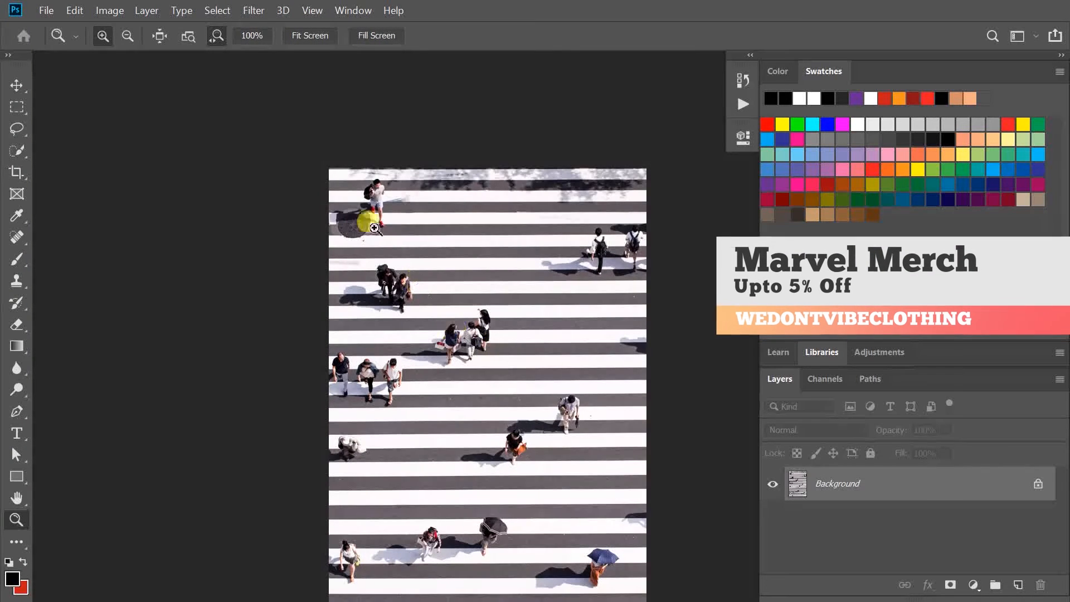
Outline the white stripe area with the gray smudge and thin shadow beside the man using the Pen tool and make it a selection
left_click(397, 234)
left_click(397, 234)
left_click_drag(398, 233, 454, 302)
left_click(432, 235)
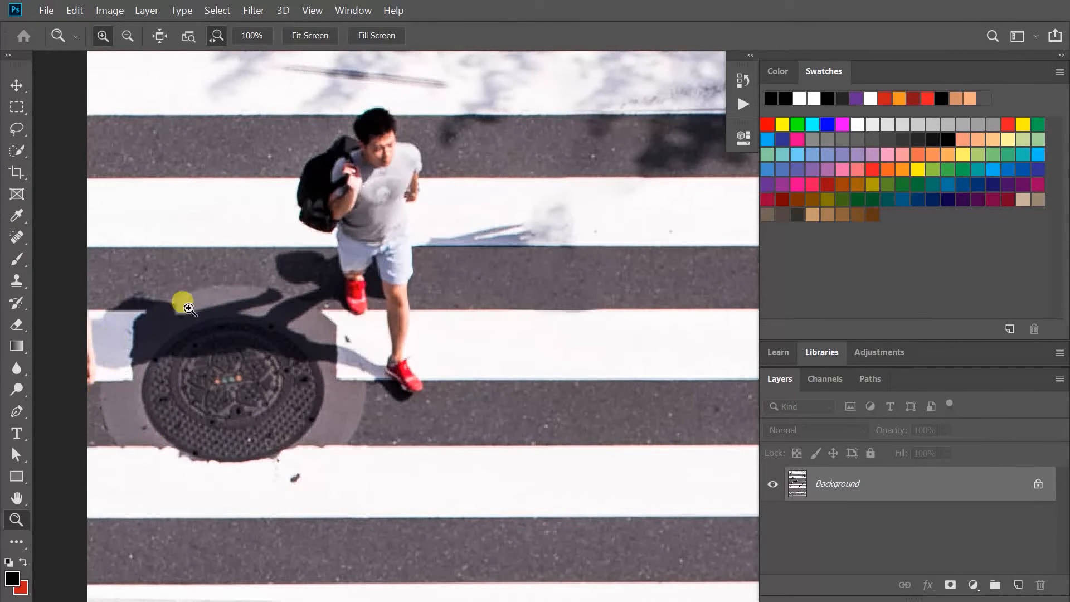
left_click(491, 258)
left_click_drag(491, 257, 431, 327)
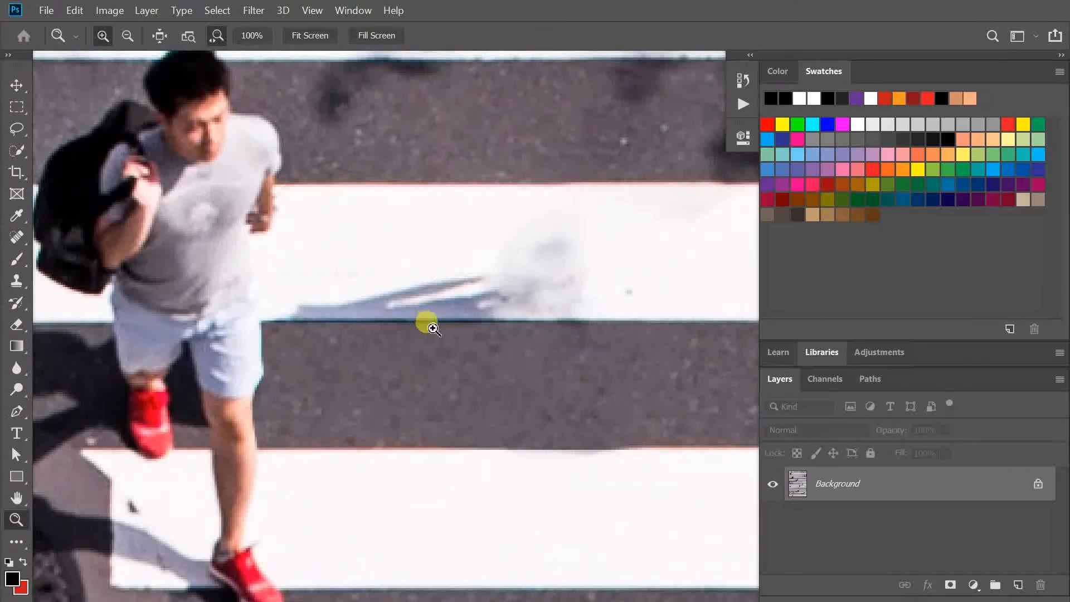
key("p")
left_click(640, 184)
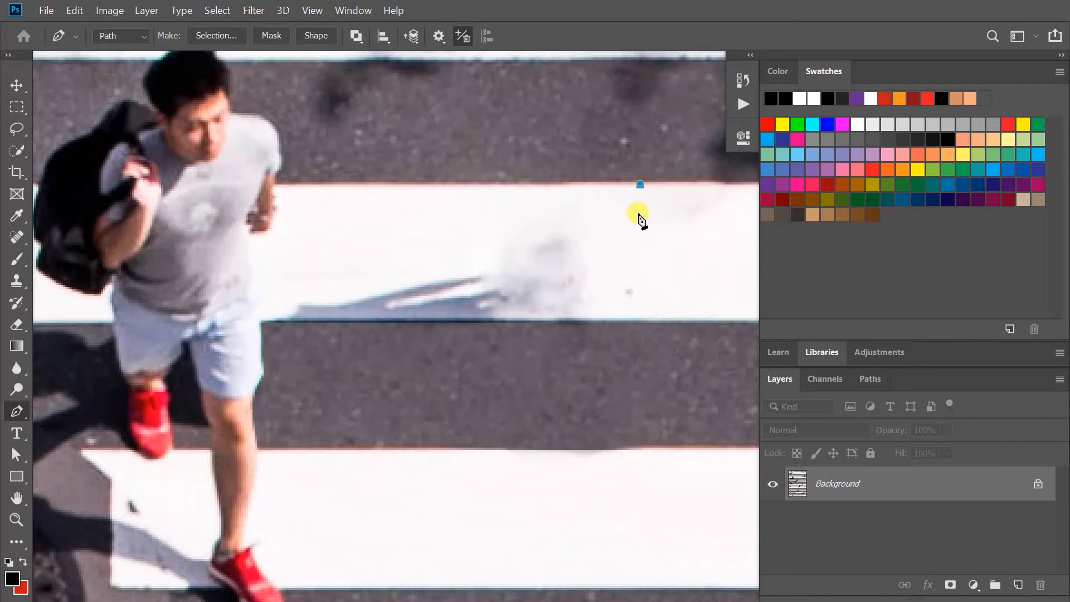
left_click(641, 322)
left_click(260, 322)
left_click(292, 251)
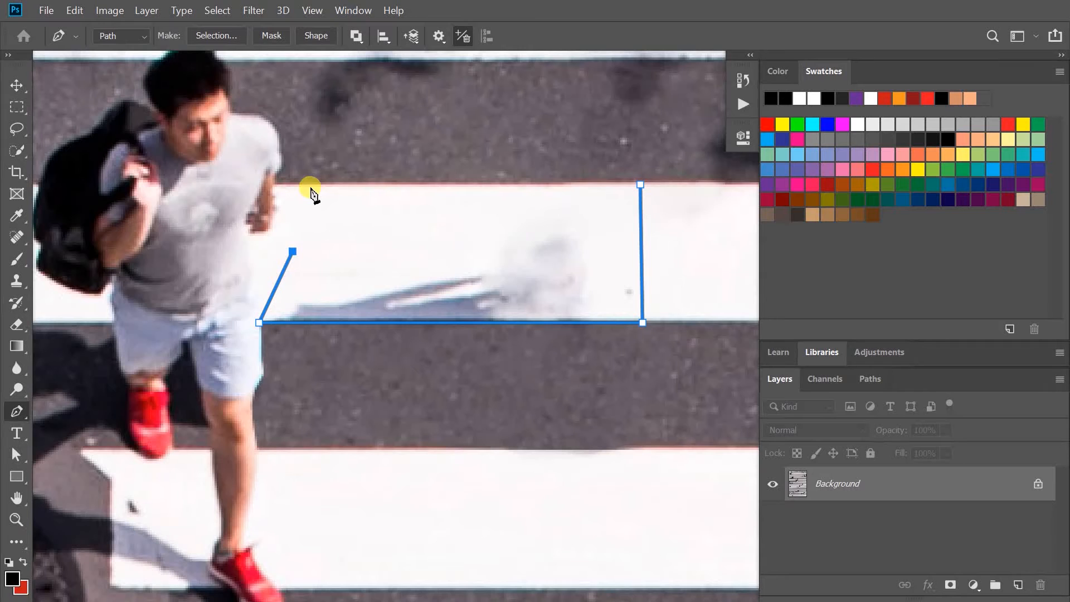
left_click(640, 186)
left_click(641, 189)
right_click(615, 234)
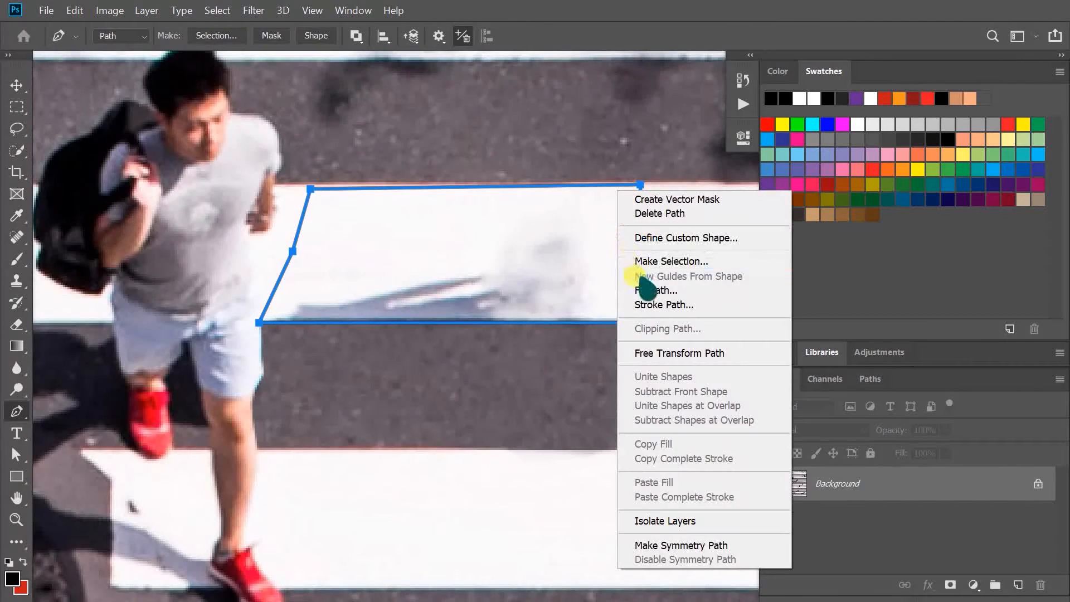
left_click(638, 258)
left_click(616, 146)
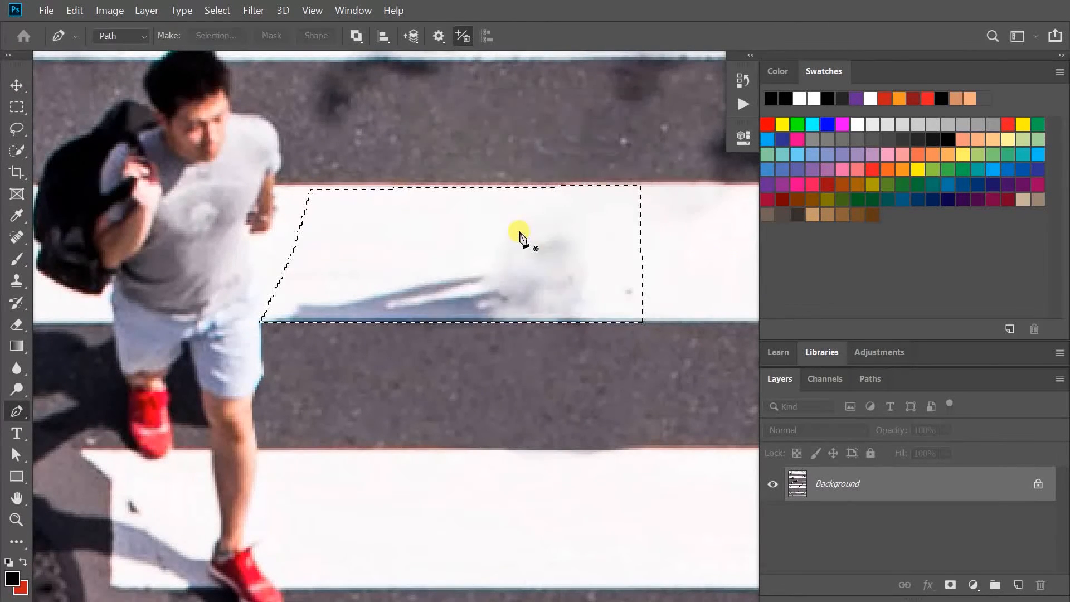
Sample the clean white of the stripe and paint over the smudge and shadow inside the selection with a size 50 Brush
left_click_drag(590, 245, 461, 241)
key("i")
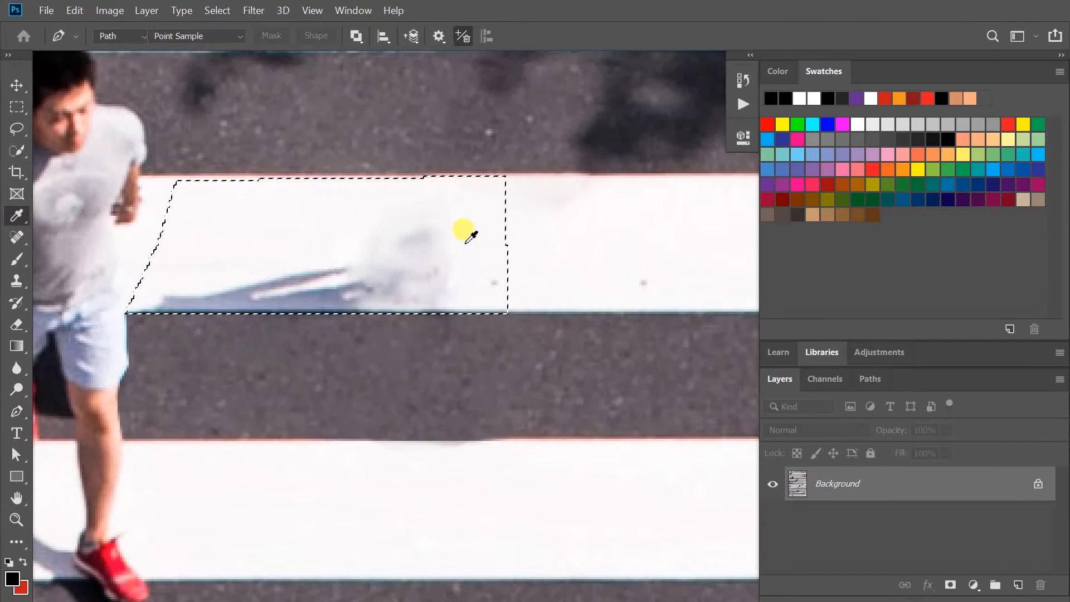
left_click(593, 210)
key("b")
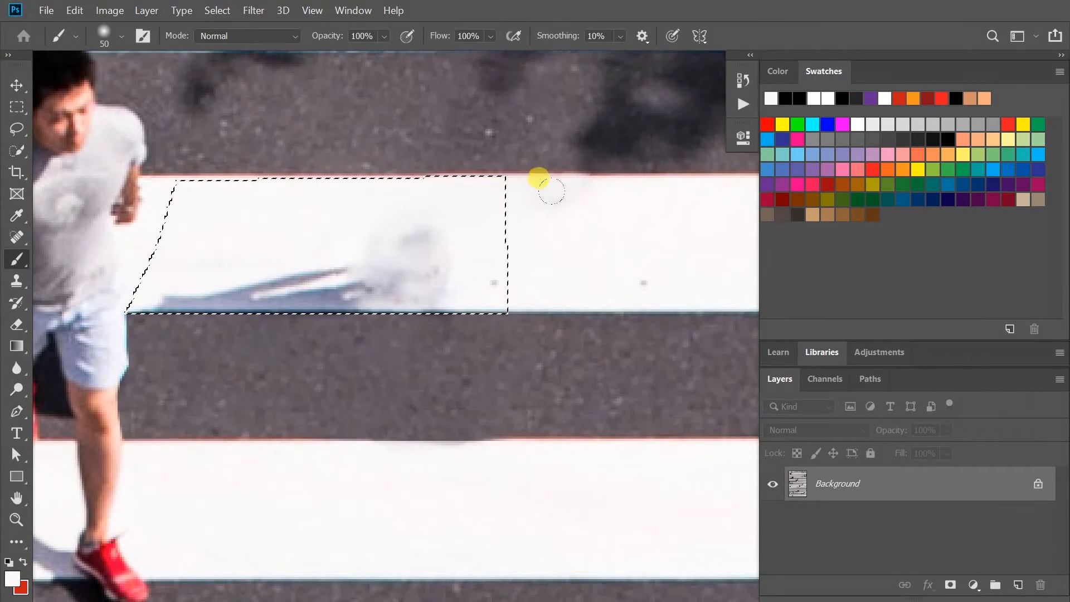
mouse_move(398, 245)
left_mouse_down()
mouse_move(381, 229)
mouse_move(292, 252)
mouse_move(229, 242)
mouse_move(125, 261)
mouse_move(447, 246)
mouse_move(474, 277)
left_mouse_up()
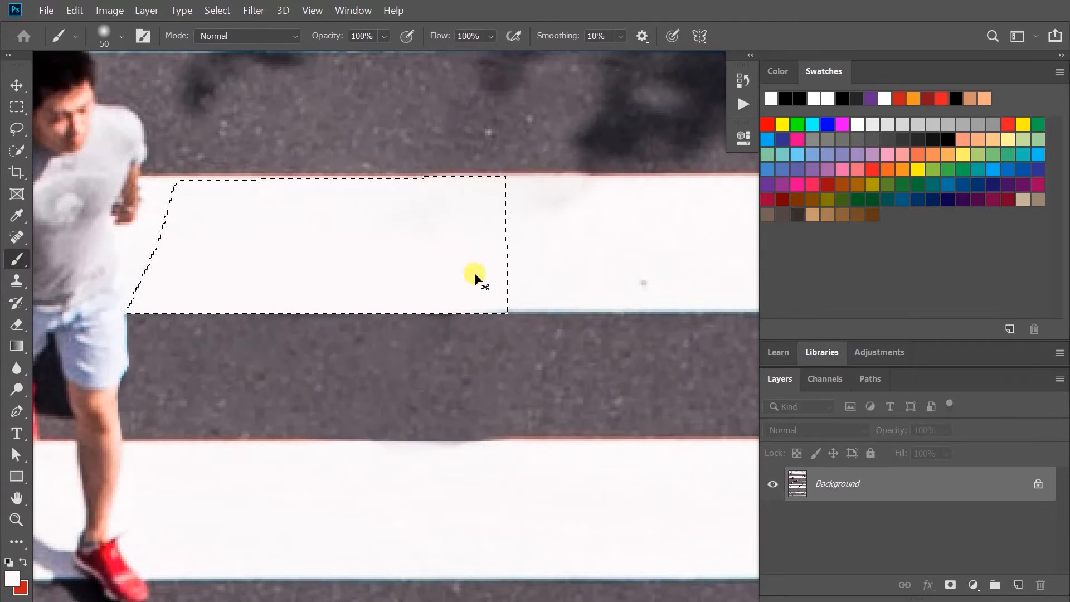
Examine the cleaned stripe in the wider crosswalk and the man's own shadow beside his legs
key("z")
left_click(450, 346, "alt")
left_click(449, 346, "alt")
left_click(449, 346, "alt")
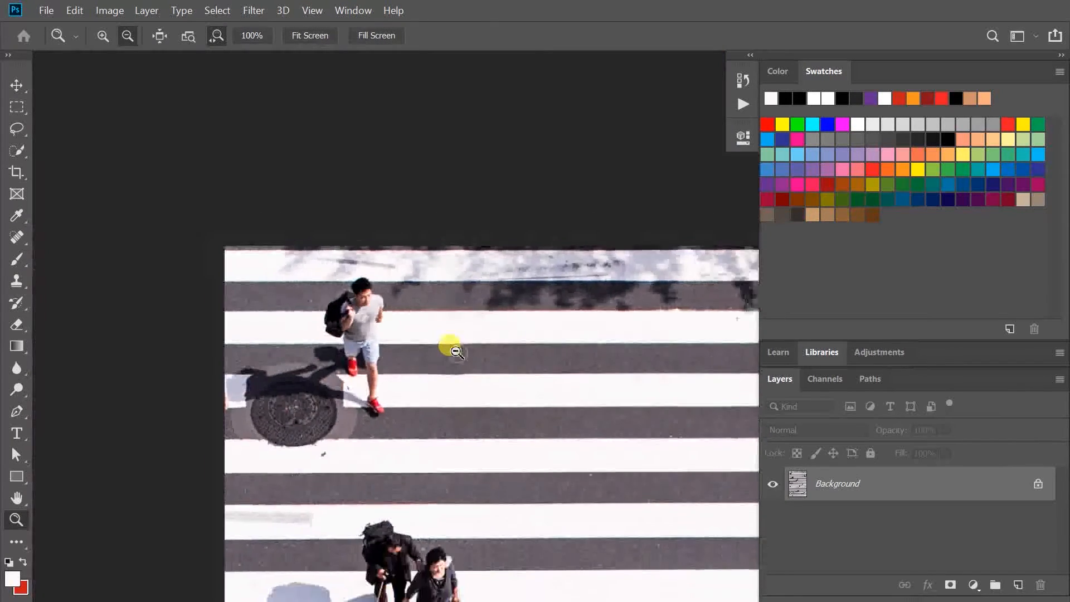
left_click(450, 347, "alt")
left_click_drag(455, 388, 361, 334)
left_click(312, 286)
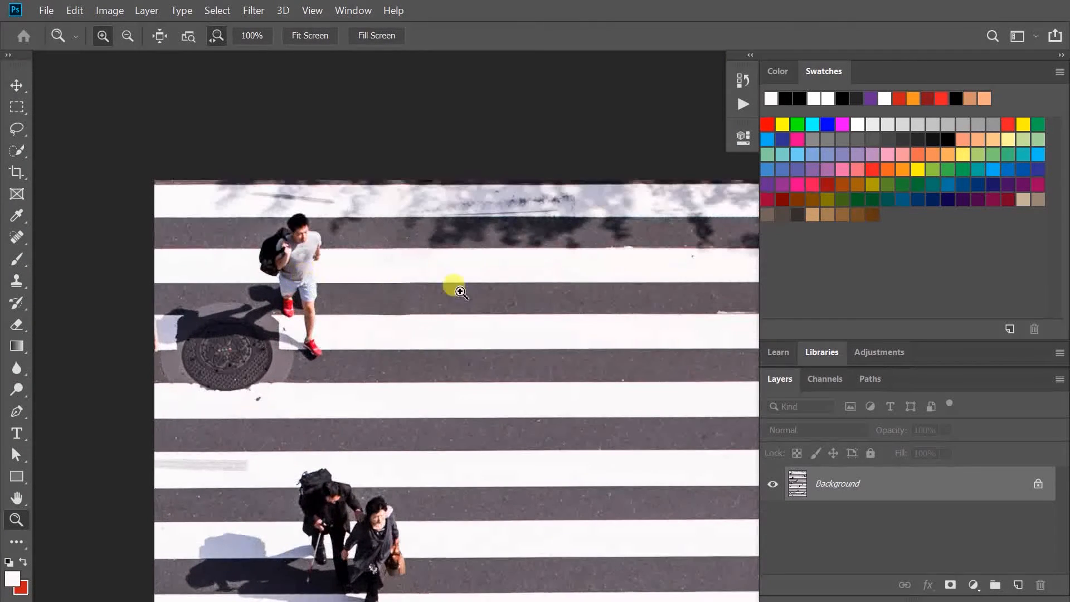
left_click(249, 298)
left_click(249, 297)
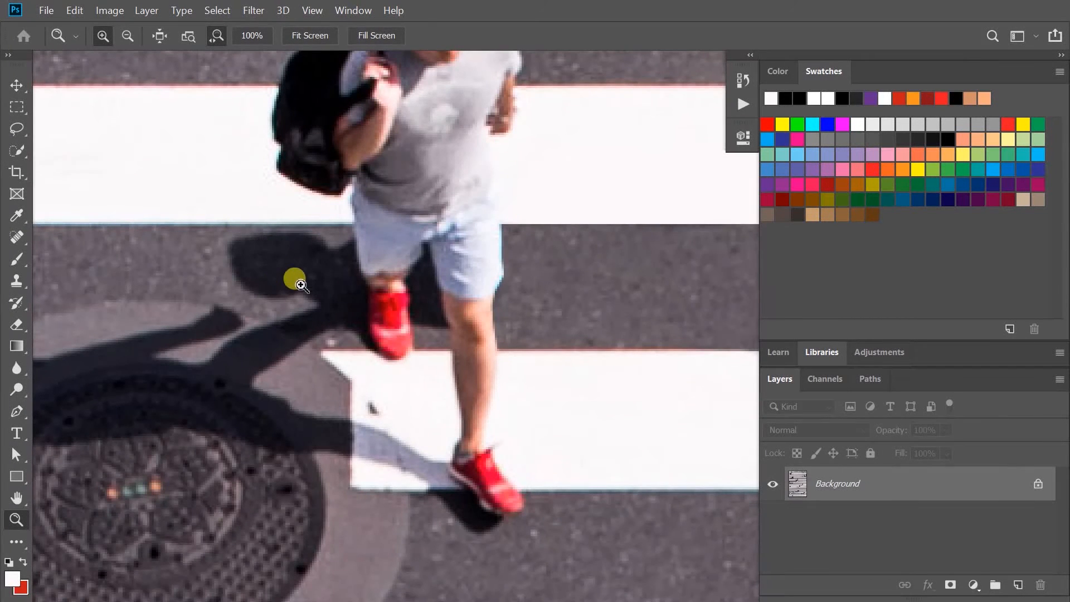
Trace the rounded shadow on the asphalt beside the man's shorts and raised foot with the Pen tool and convert the path to a selection
key("p")
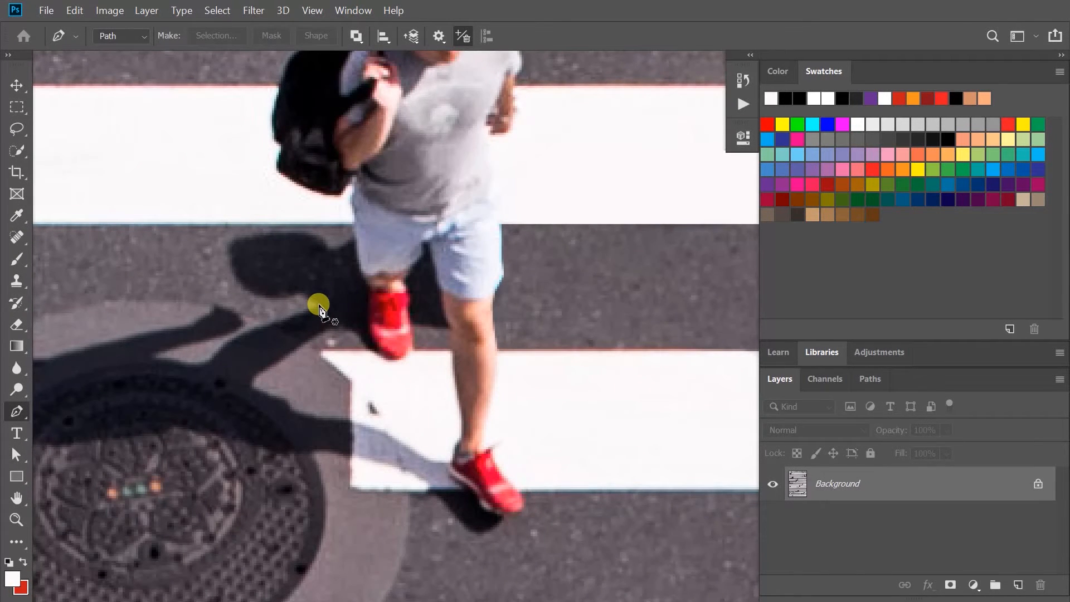
left_click(370, 308)
left_click(314, 306)
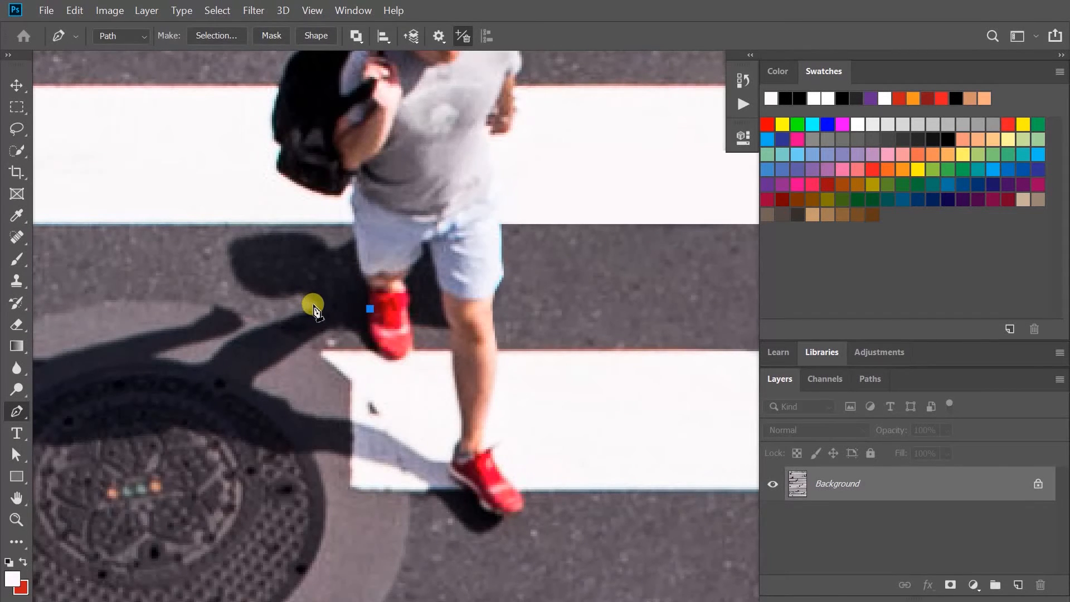
left_click_drag(308, 304, 249, 310)
left_click(221, 276)
left_click(201, 239)
left_click(236, 227)
left_click(353, 227)
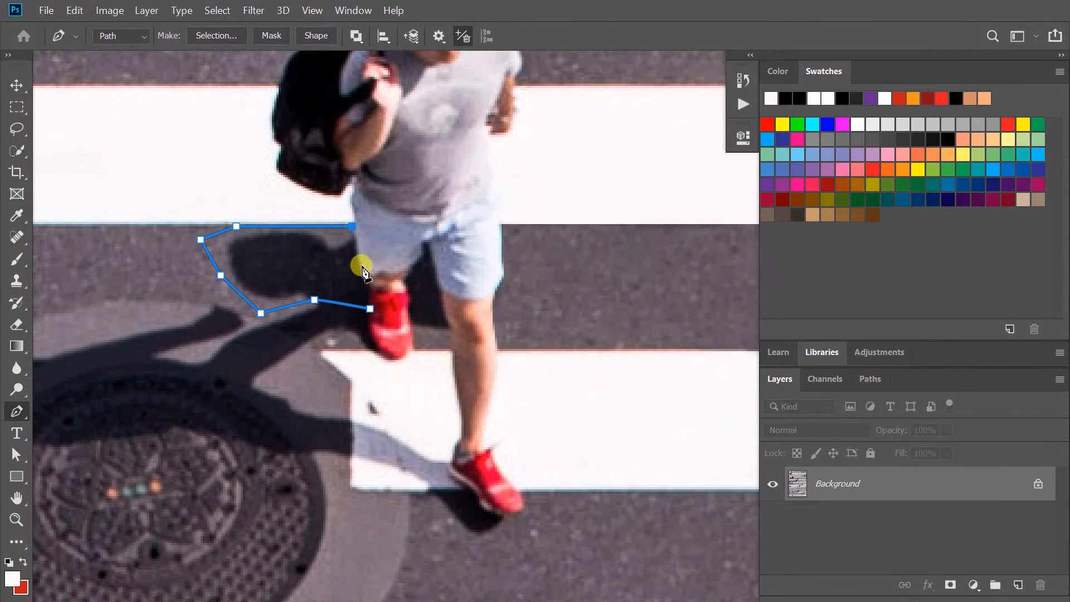
left_click(359, 272)
left_click(368, 282)
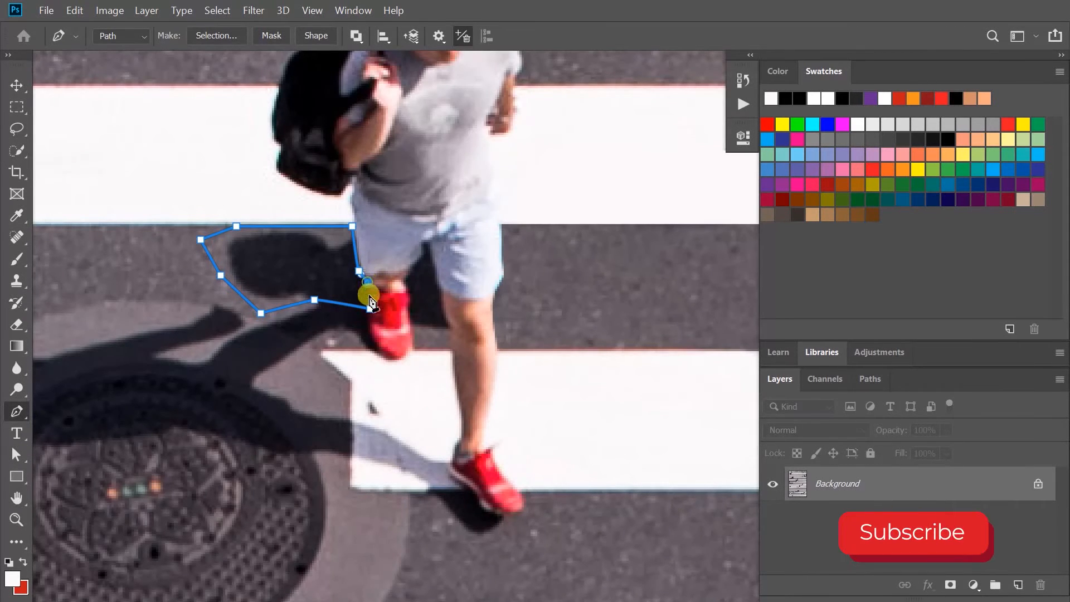
left_click(369, 309)
key("ctrl+Return")
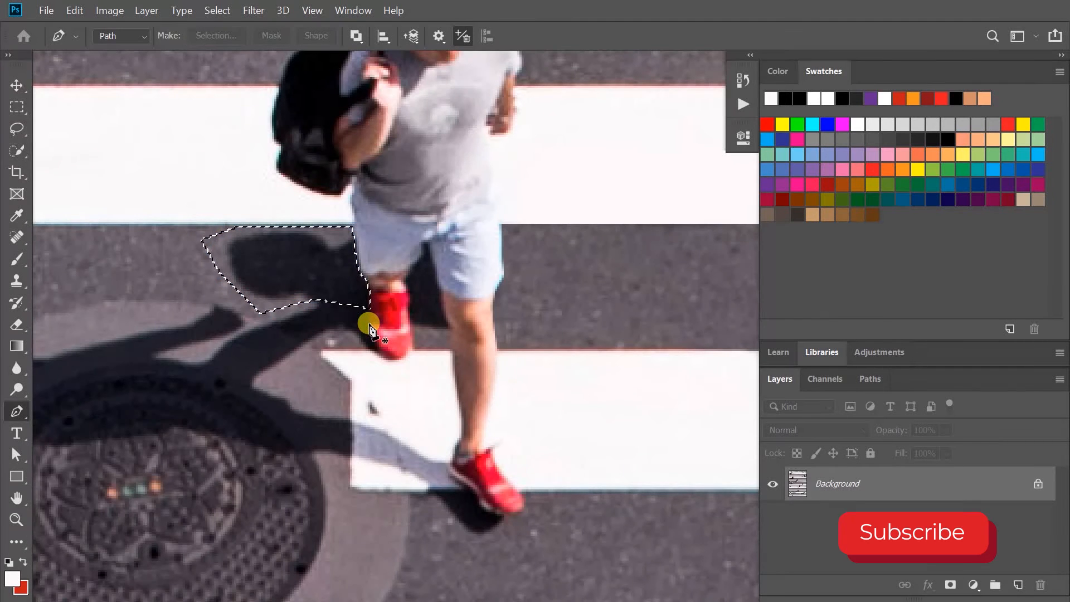
Clone clean asphalt over the rounded shadow inside the selection with a size 30 Clone Stamp brush and deselect the area
left_click_drag(365, 322, 326, 325)
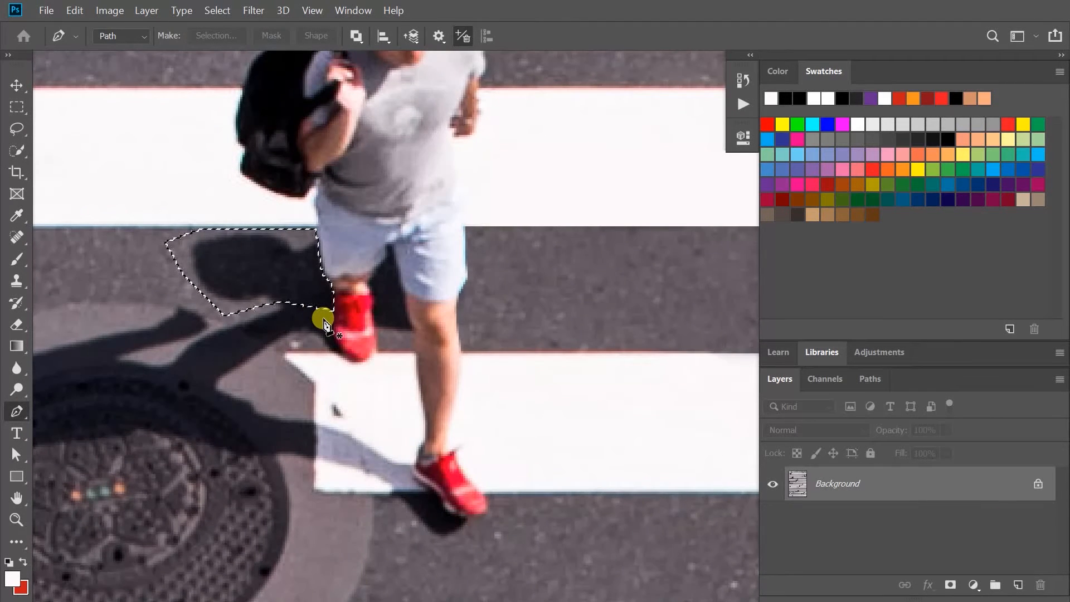
key("s")
left_click(613, 274, "alt")
mouse_move(303, 278)
left_mouse_down()
mouse_move(226, 261)
mouse_move(555, 308)
mouse_move(599, 287)
left_mouse_up()
mouse_move(243, 263)
left_mouse_down()
mouse_move(256, 257)
mouse_move(208, 271)
mouse_move(189, 240)
mouse_move(237, 262)
mouse_move(232, 246)
mouse_move(253, 235)
mouse_move(295, 240)
mouse_move(297, 270)
mouse_move(355, 284)
mouse_move(299, 283)
mouse_move(184, 250)
left_mouse_up()
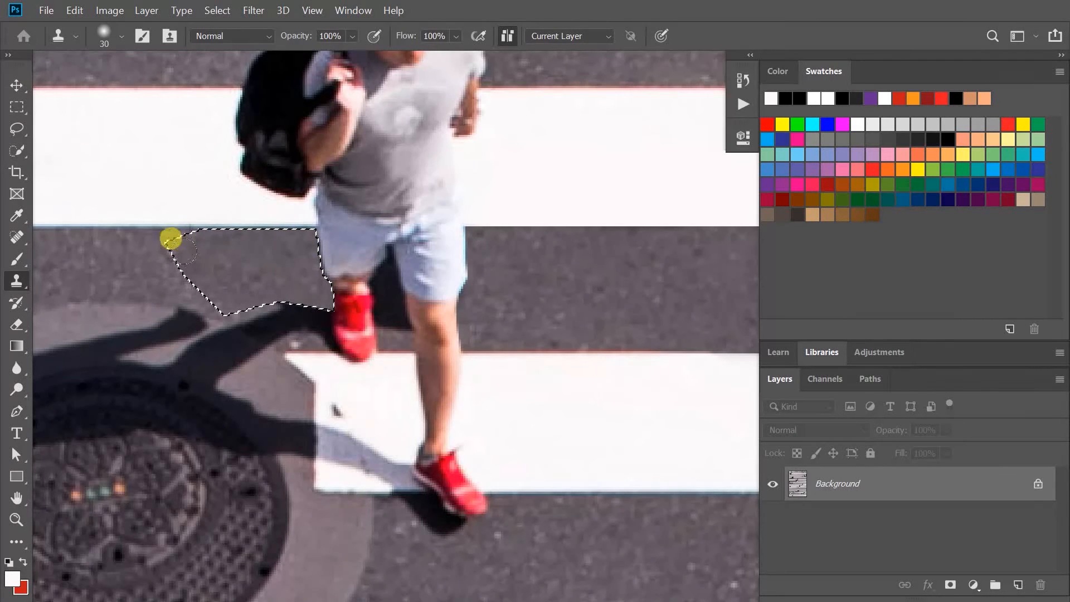
key("ctrl+d")
Outline the leftover shadow sliver beside the man's raised red shoe with the Pen tool and convert the path to a selection
mouse_move(394, 328)
left_mouse_down()
mouse_move(372, 309)
mouse_move(342, 324)
left_mouse_up()
key("z")
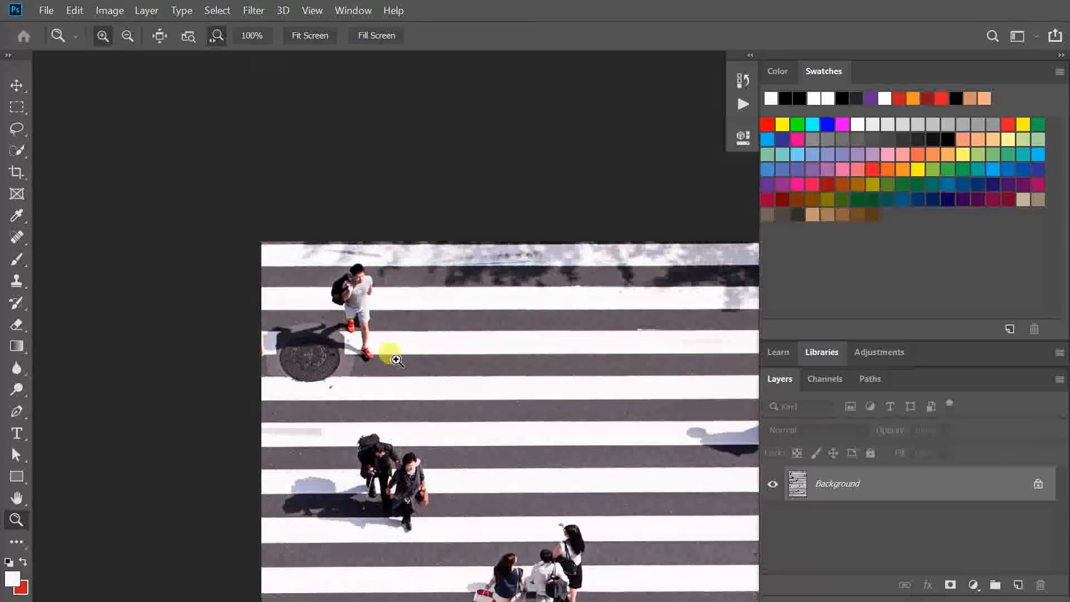
left_click_drag(341, 395, 309, 287)
key("p")
left_click(313, 330)
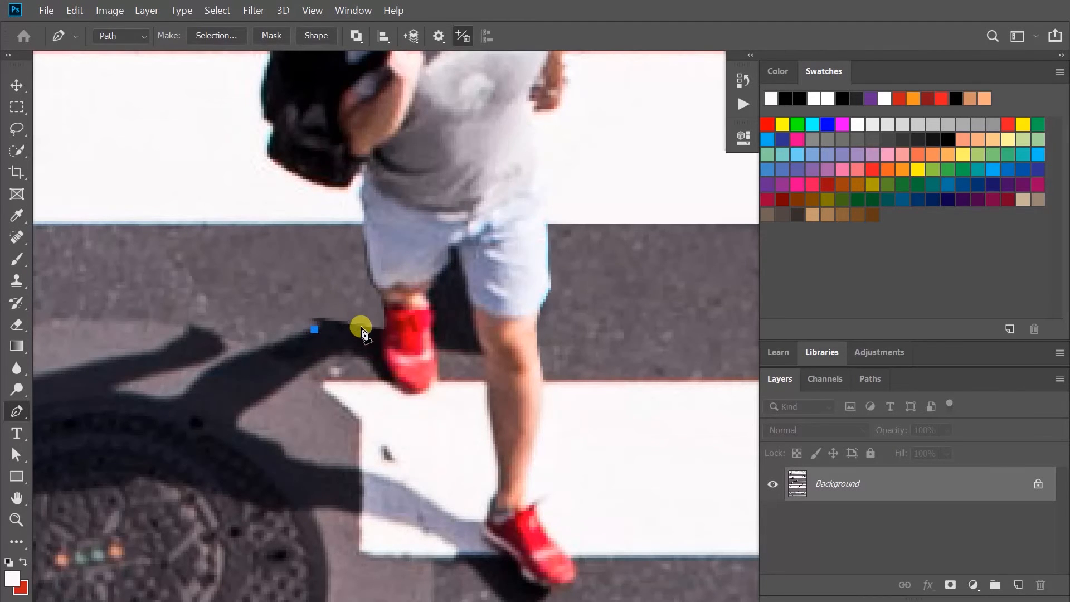
left_click(298, 279)
left_click(267, 307)
left_click(314, 329)
key("ctrl+Return")
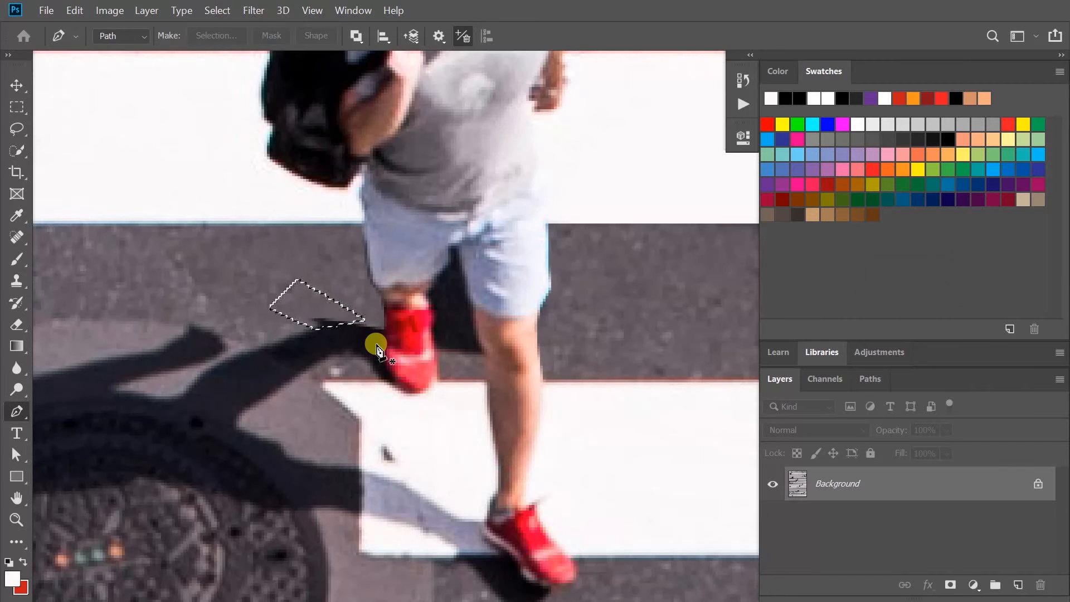
Clone clean asphalt over the shadow sliver inside the small selection with the size 30 Clone Stamp brush and deselect the area
key("i")
key("s")
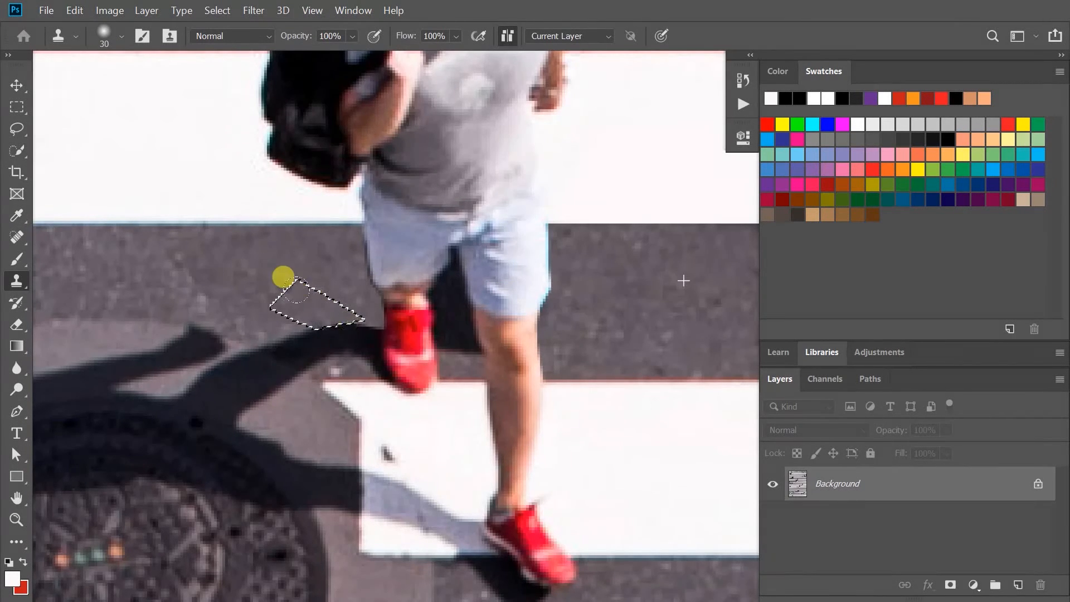
key("ctrl+d")
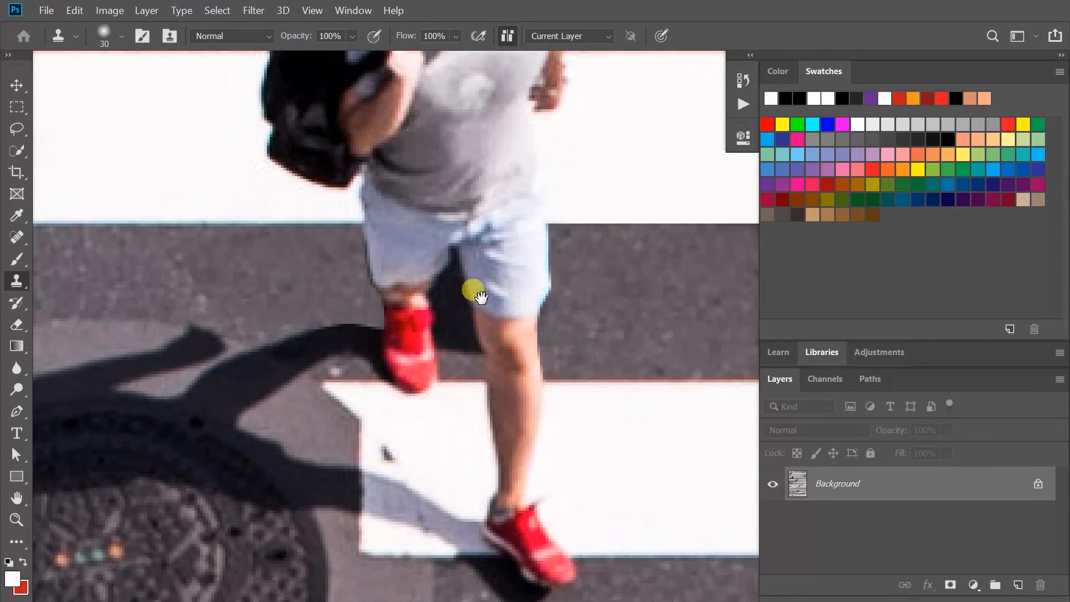
Trace the dark shadow on the asphalt between the man's legs with the Pen tool and convert the path to a selection
left_click_drag(473, 291, 374, 279)
key("p")
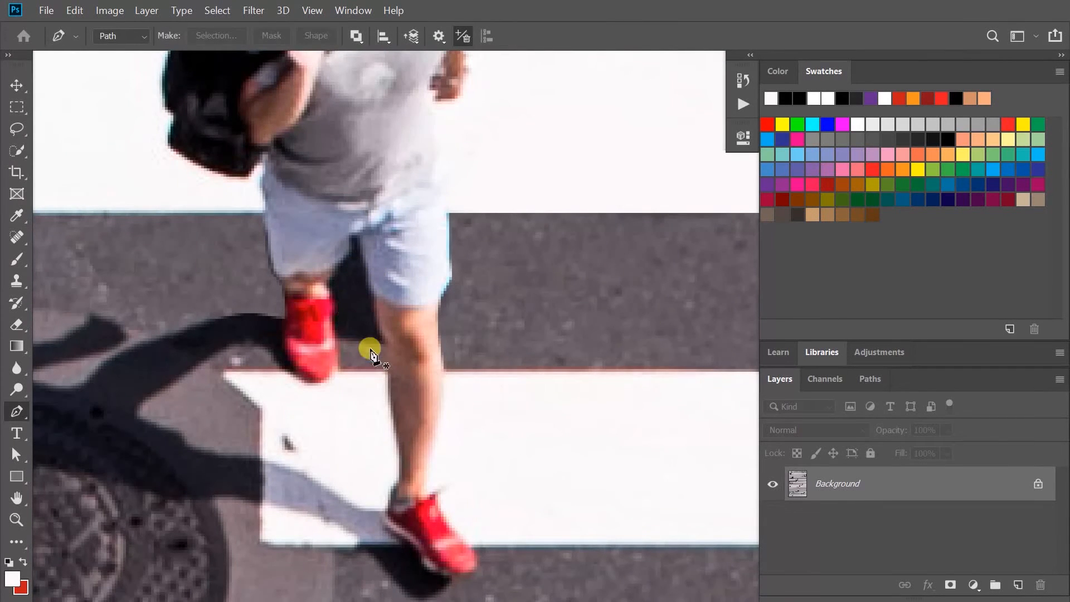
left_click(388, 347)
left_click_drag(373, 304, 373, 295)
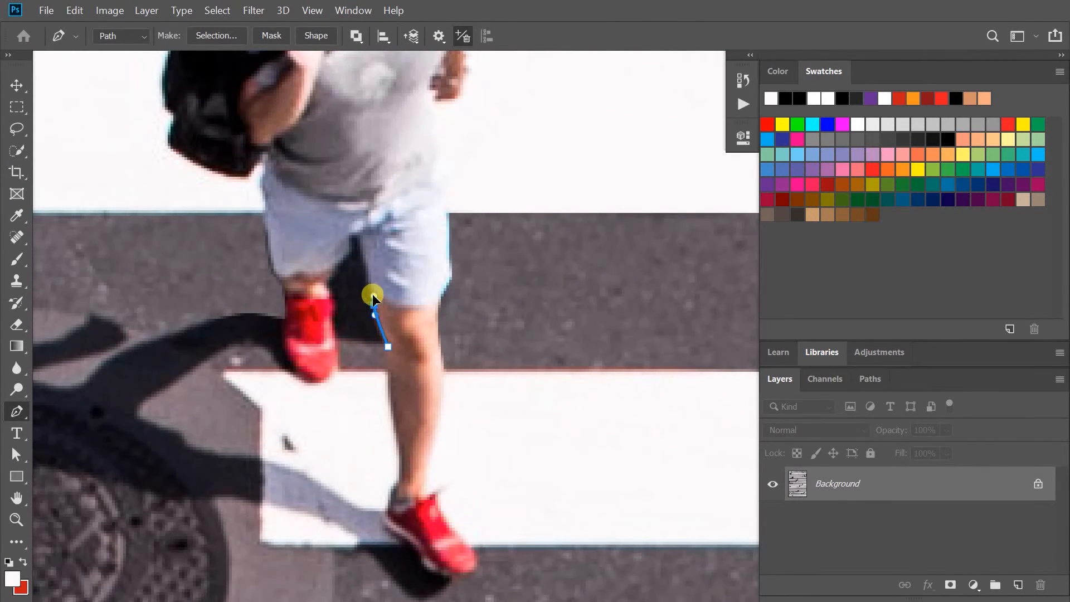
left_click_drag(361, 248, 355, 240)
left_click(360, 359)
left_click_drag(442, 351, 416, 352)
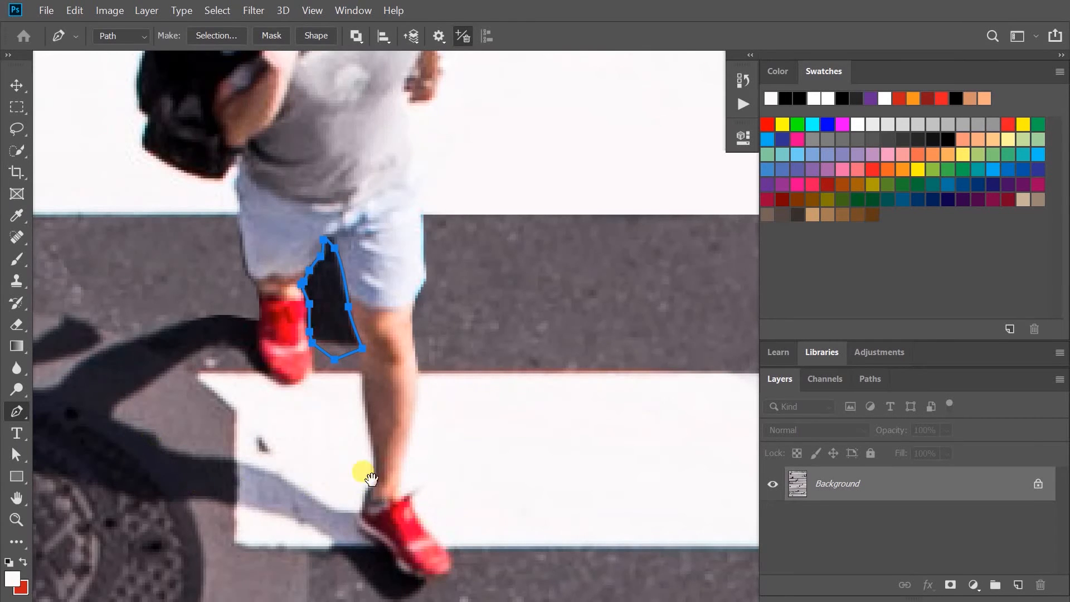
left_click_drag(359, 470, 298, 481)
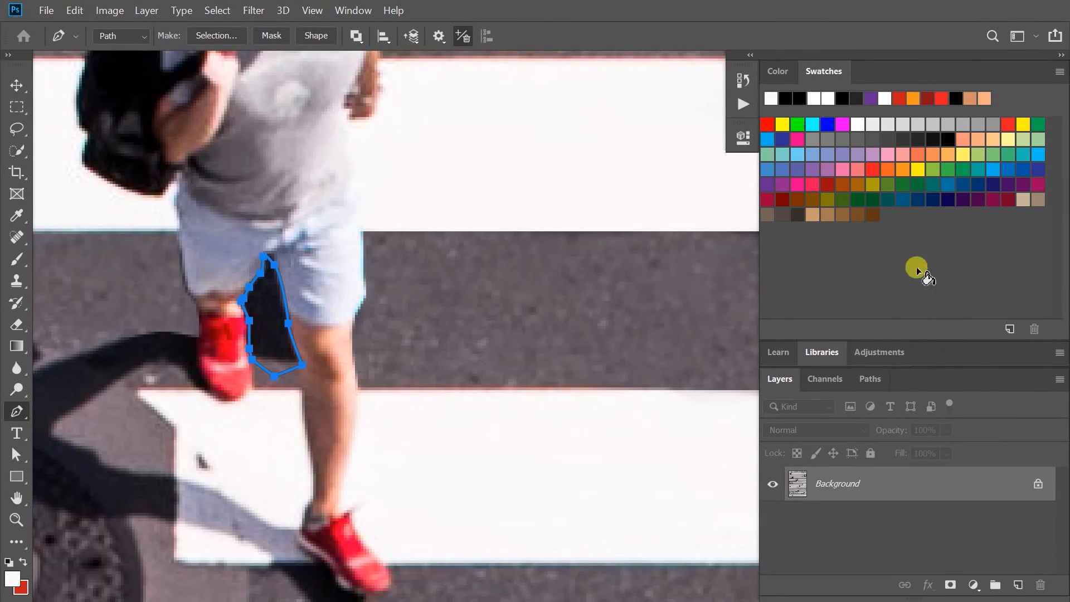
key("Escape")
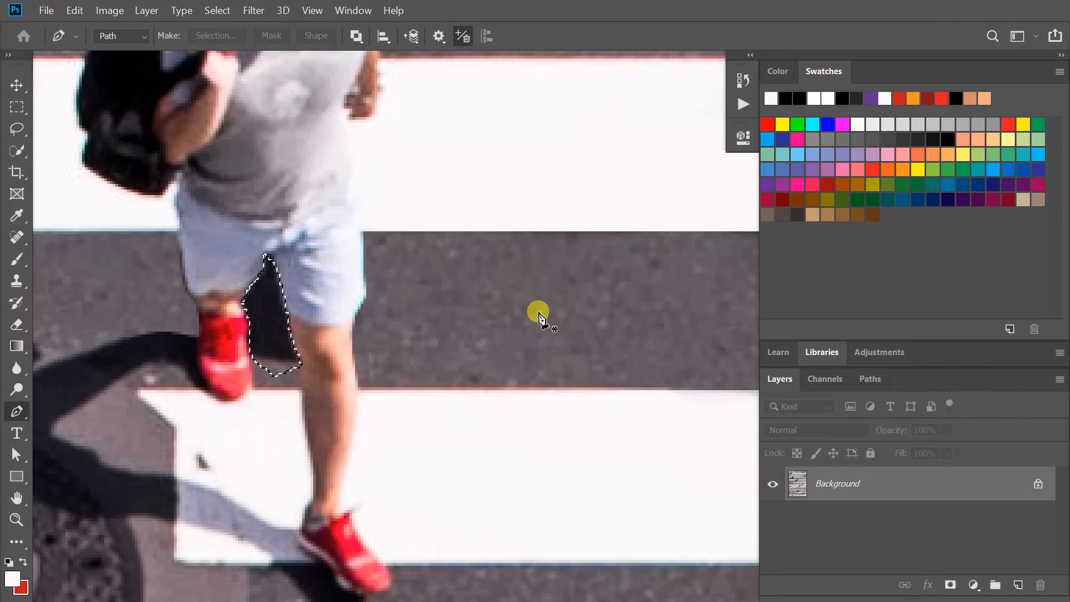
Clone clean asphalt over the shadow between the man's legs with the size 30 Clone Stamp brush and deselect the area
key("s")
mouse_move(242, 291)
left_mouse_down()
mouse_move(261, 331)
mouse_move(239, 286)
mouse_move(246, 253)
mouse_move(278, 324)
left_mouse_up()
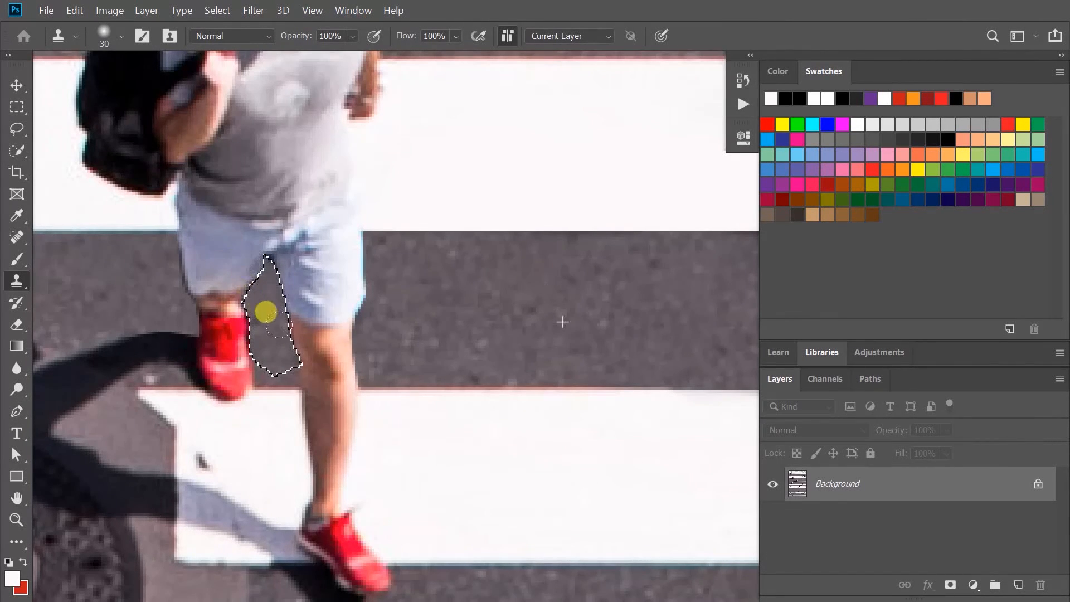
key("ctrl+d")
Examine the retouched areas up close and across the whole crosswalk photo, ending with the Move tool active
key("z")
left_click_drag(366, 337, 445, 384)
left_click(446, 386, "alt")
left_click_drag(504, 456, 458, 342)
left_click(453, 399, "alt")
left_click(455, 395)
left_click_drag(486, 445, 484, 320)
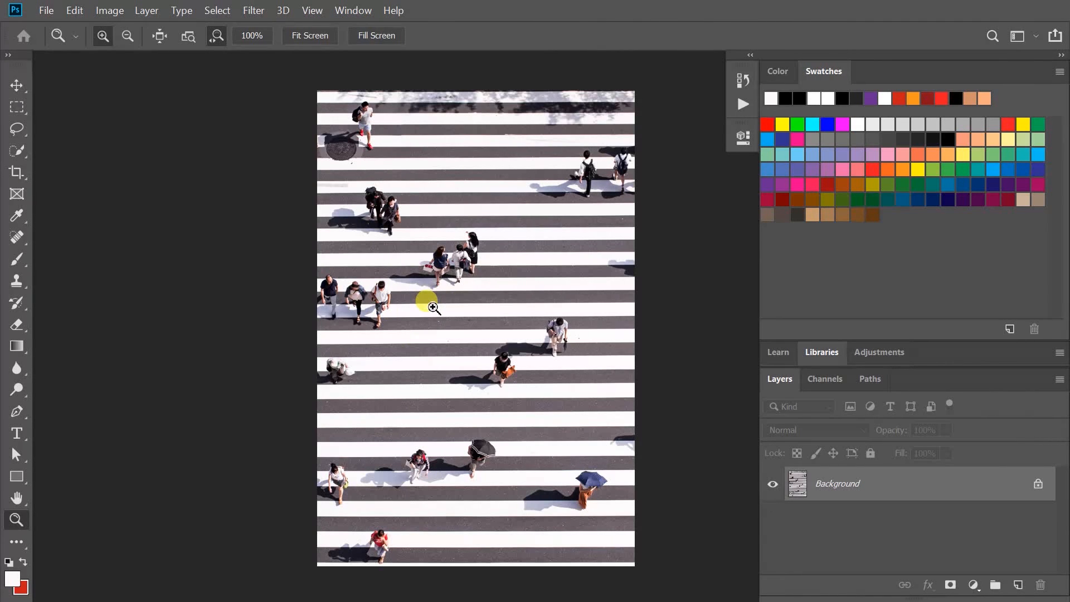
key("v")
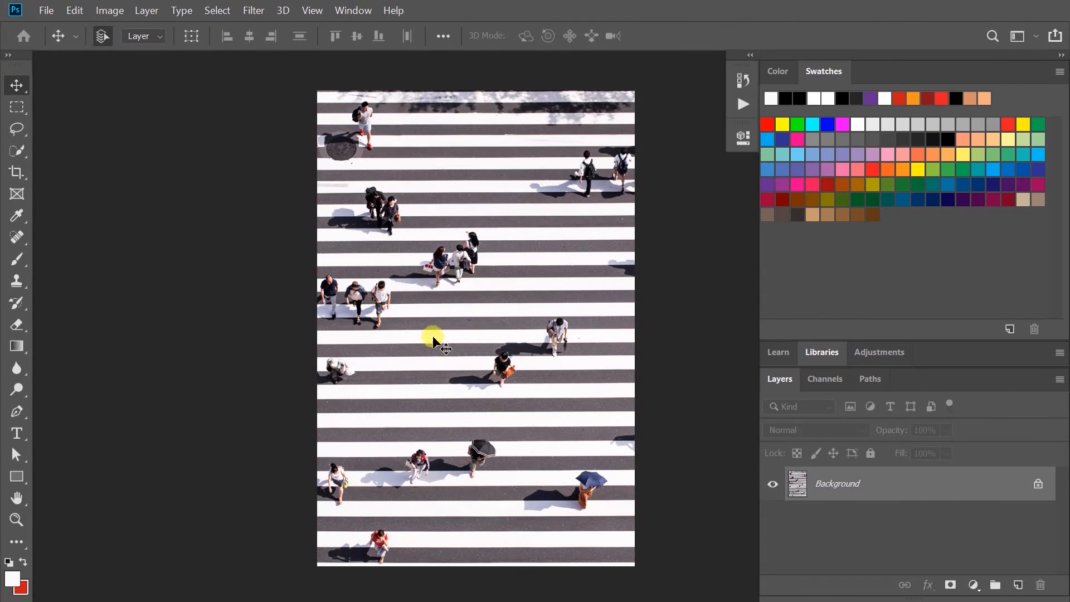